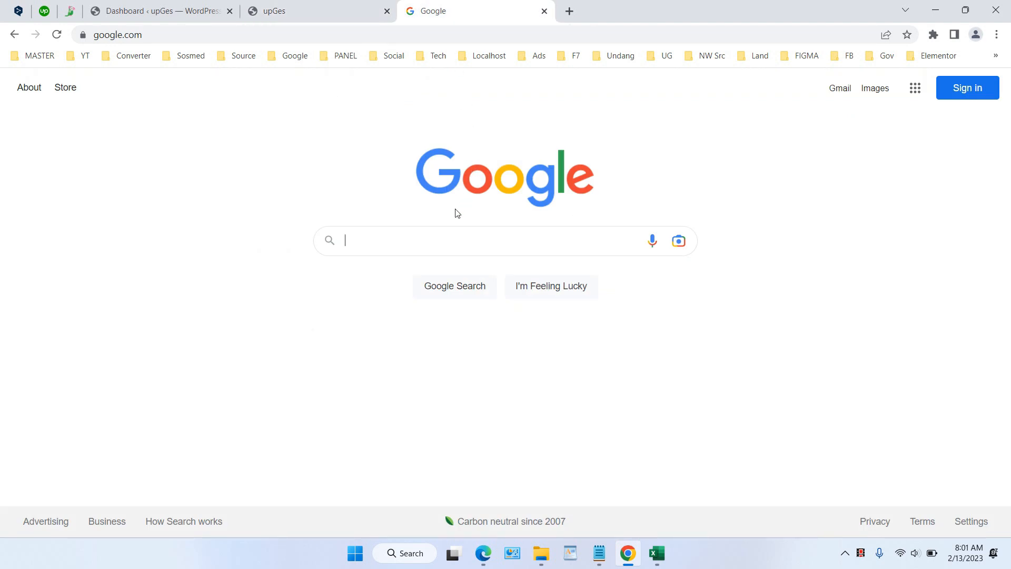
Search Google for "tawk to" and open the official tawk.to website
{"action": "left_click", "coordinate": [444, 244]}
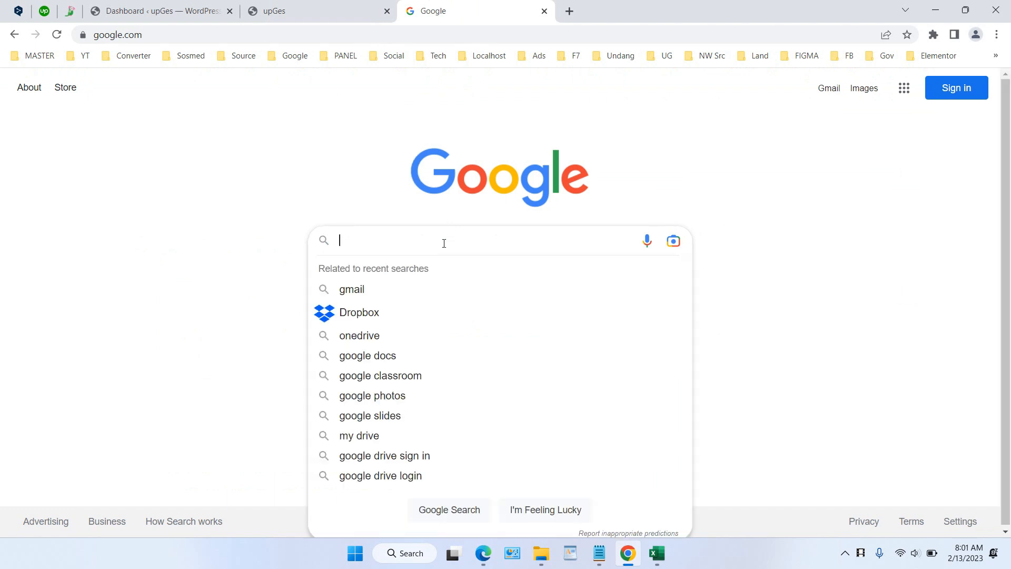
{"action": "type", "text": "tawk"}
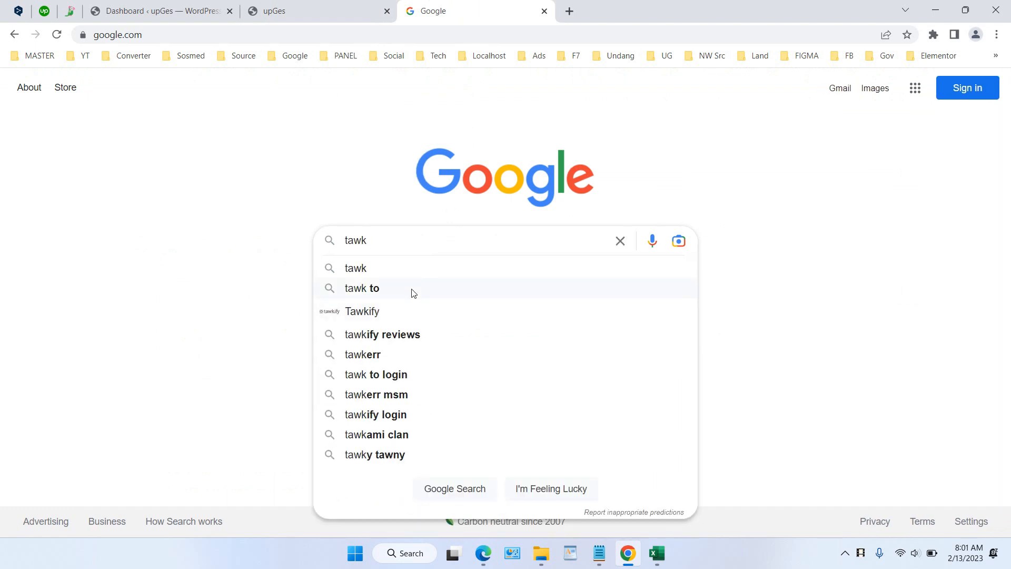
{"action": "left_click", "coordinate": [413, 290]}
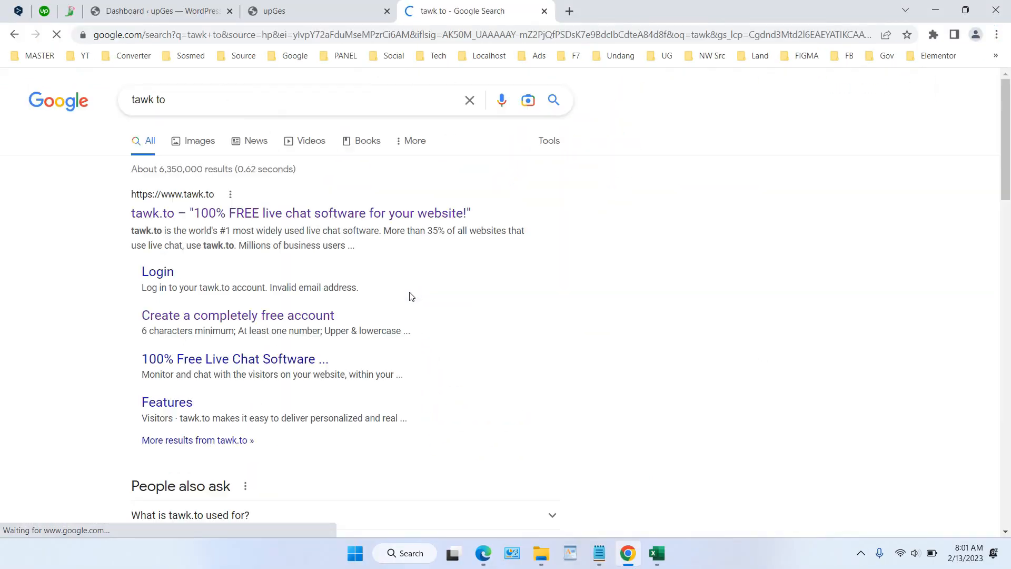
{"action": "left_click", "coordinate": [277, 213]}
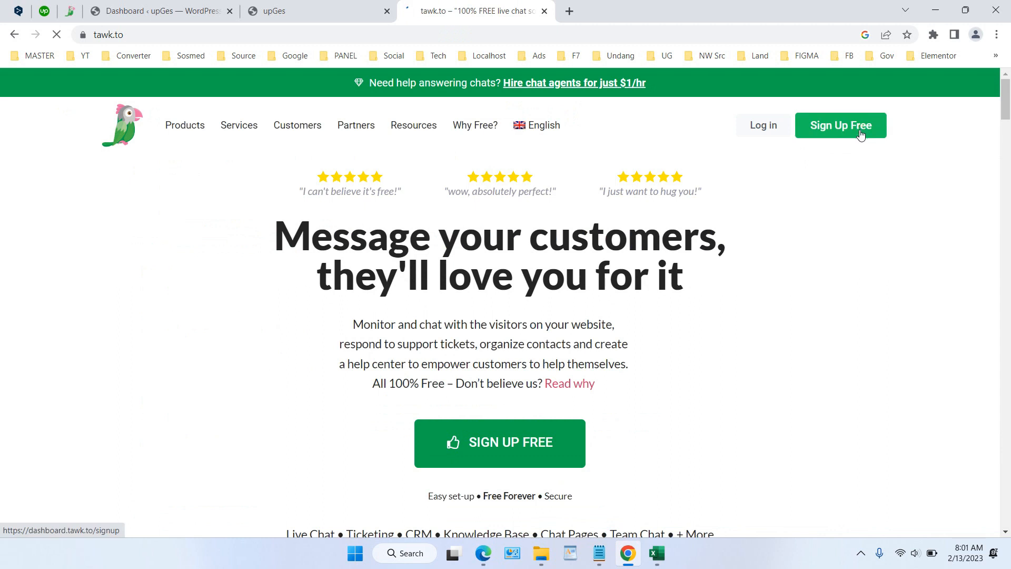
Start the free tawk.to sign-up, blocking its notifications, and accept English (United States) as the language
{"action": "left_click", "coordinate": [813, 132]}
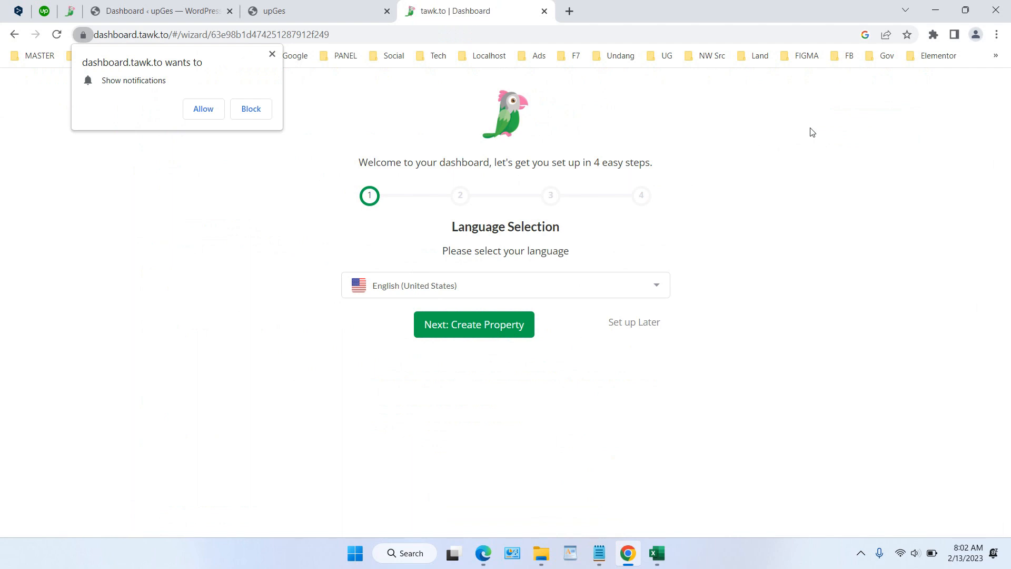
{"action": "left_click", "coordinate": [267, 115]}
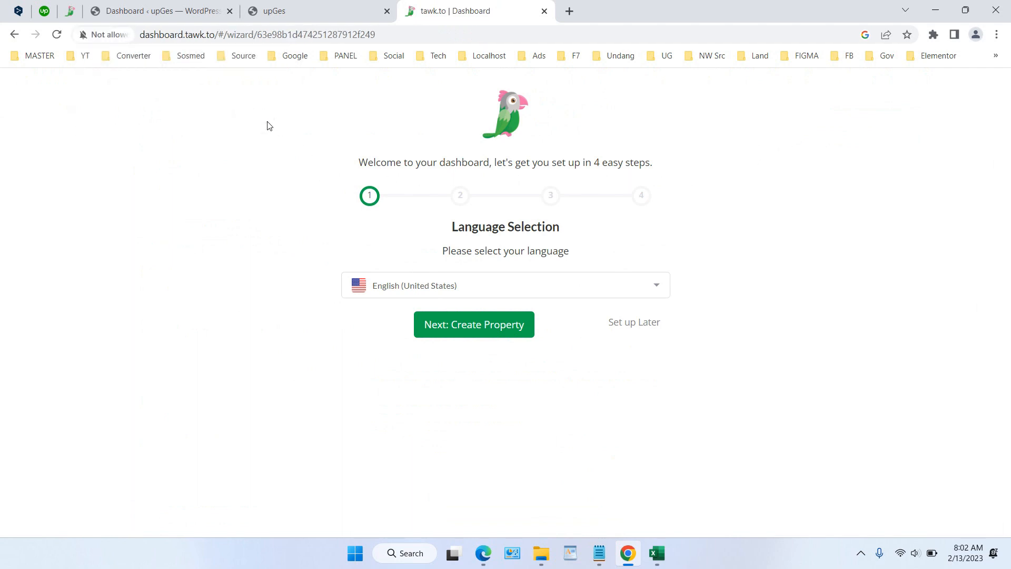
{"action": "left_click", "coordinate": [514, 326]}
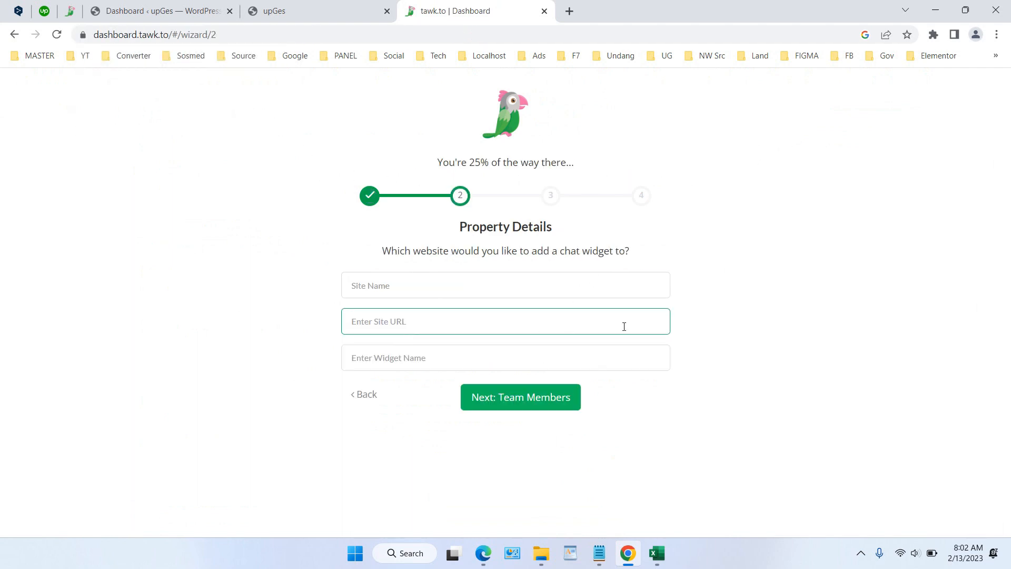
Check the name of the open WordPress site and enter "upGes" as the site name in the property details
{"action": "left_click", "coordinate": [487, 292]}
{"action": "key", "text": "ctrl+shift+Tab"}
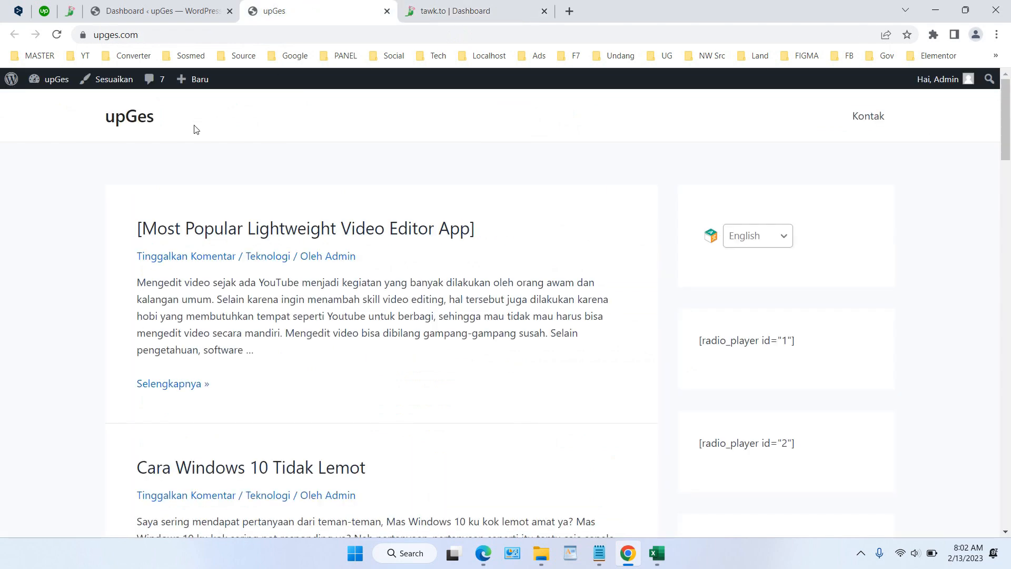
{"action": "left_click", "coordinate": [498, 5]}
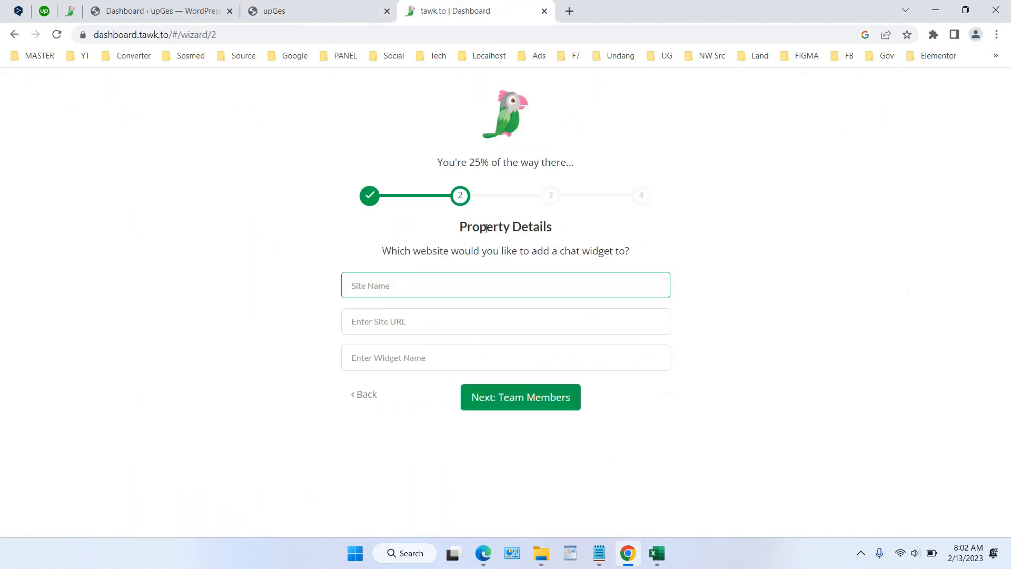
{"action": "type", "text": "upGes"}
{"action": "key", "text": "Tab"}
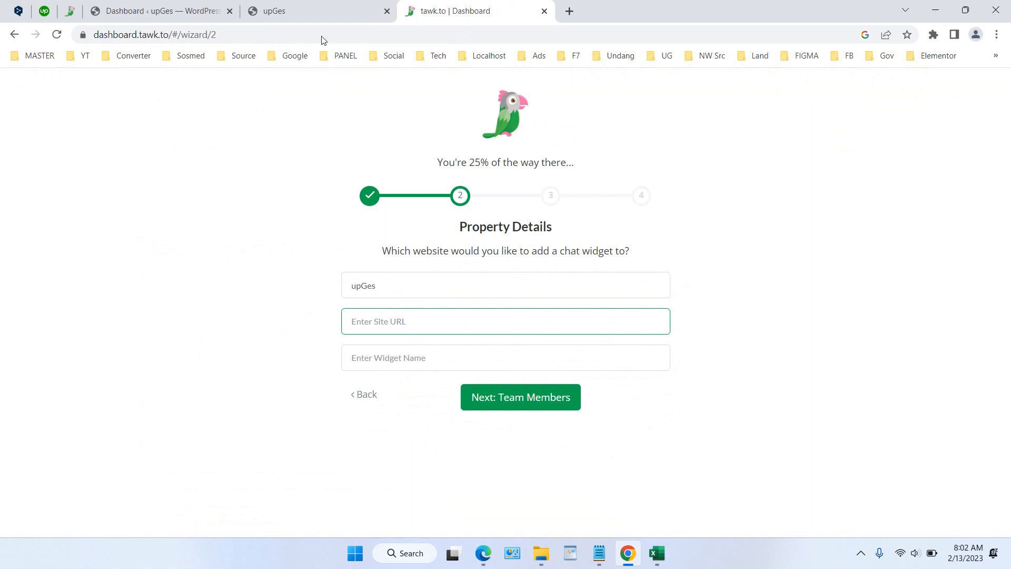
{"action": "left_click", "coordinate": [316, 11]}
{"action": "right_click", "coordinate": [282, 34]}
{"action": "left_click", "coordinate": [339, 106]}
{"action": "left_click", "coordinate": [442, 5]}
{"action": "key", "text": "ctrl+v"}
Name the widget "upGes-Widget" and continue to the widget installation without inviting any team members
{"action": "left_click", "coordinate": [439, 357]}
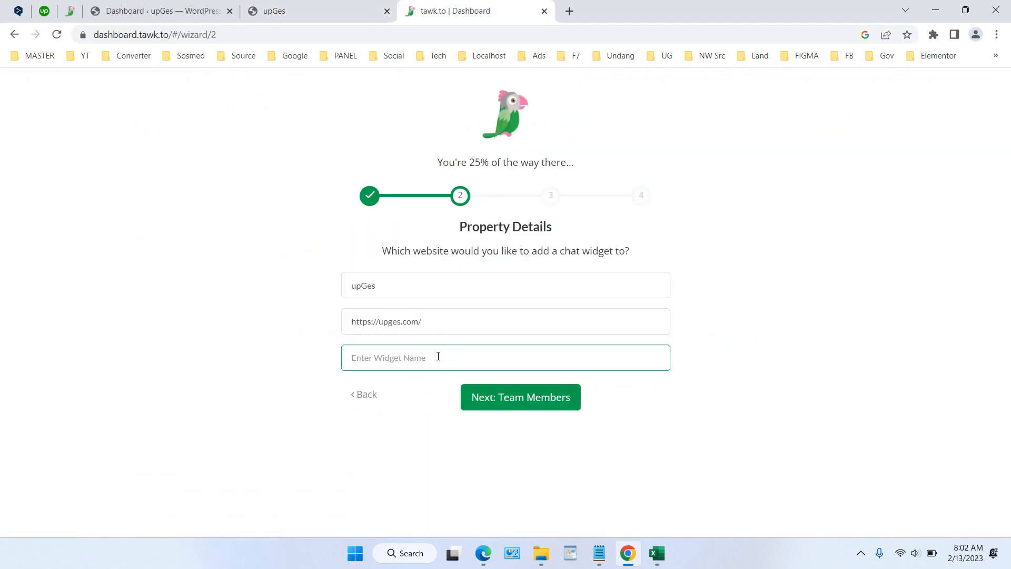
{"action": "type", "text": "upGes-Widget"}
{"action": "left_click", "coordinate": [526, 403]}
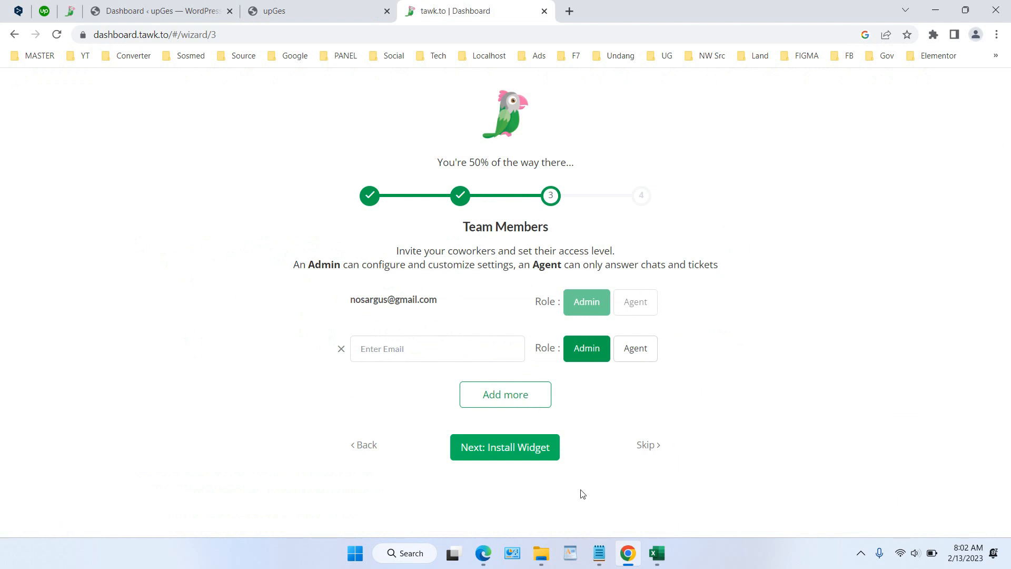
{"action": "left_click", "coordinate": [532, 455]}
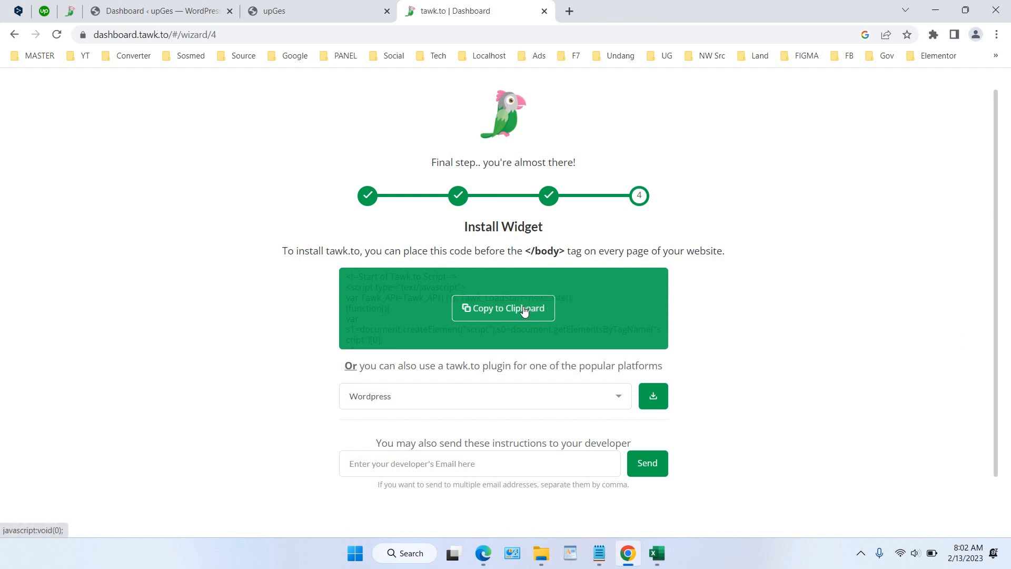
Copy the widget embed code and create a new WordPress page titled "Chat"
{"action": "left_click", "coordinate": [524, 309]}
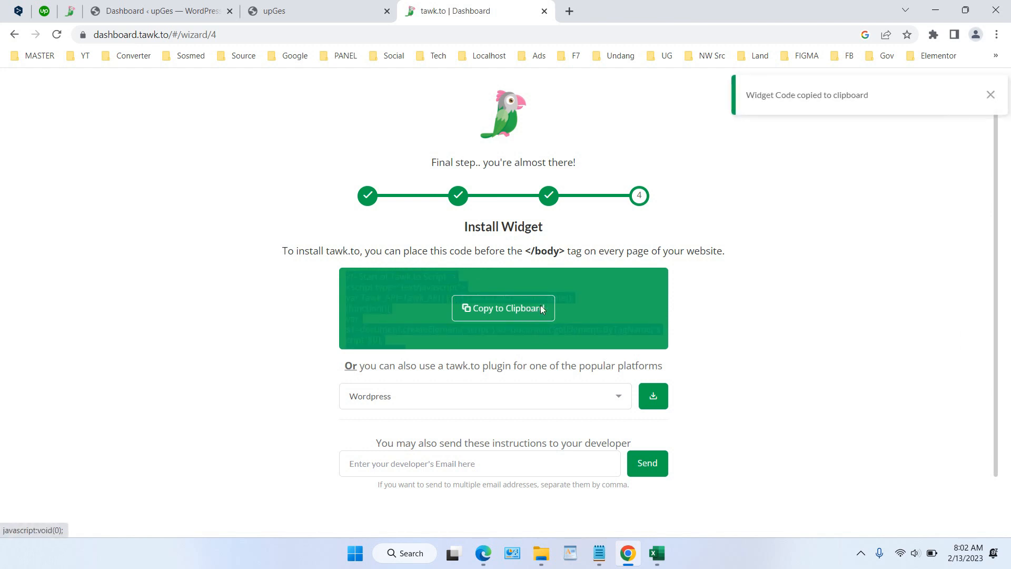
{"action": "left_click", "coordinate": [172, 6]}
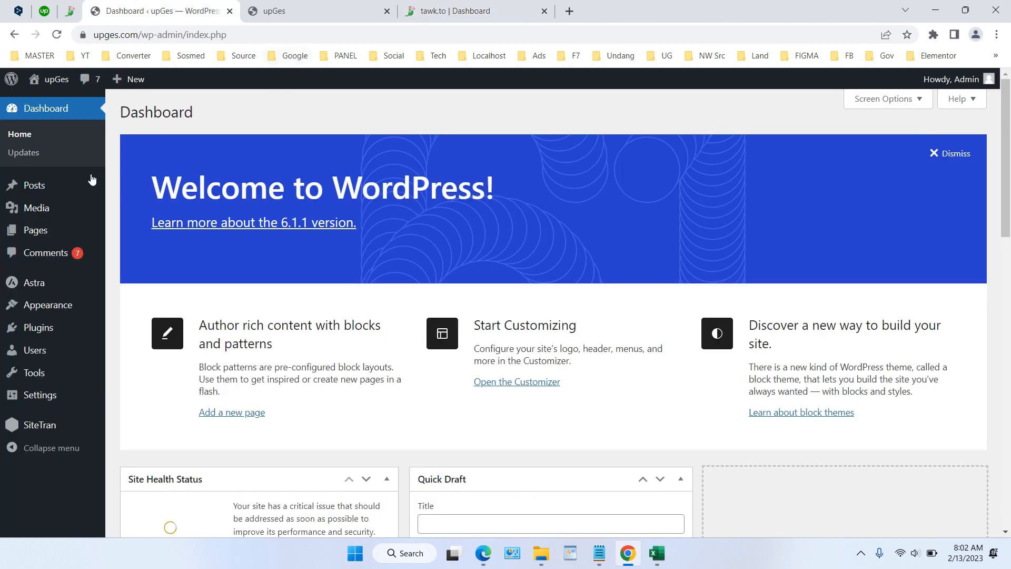
{"action": "mouse_move", "coordinate": [61, 227]}
{"action": "left_click", "coordinate": [158, 250]}
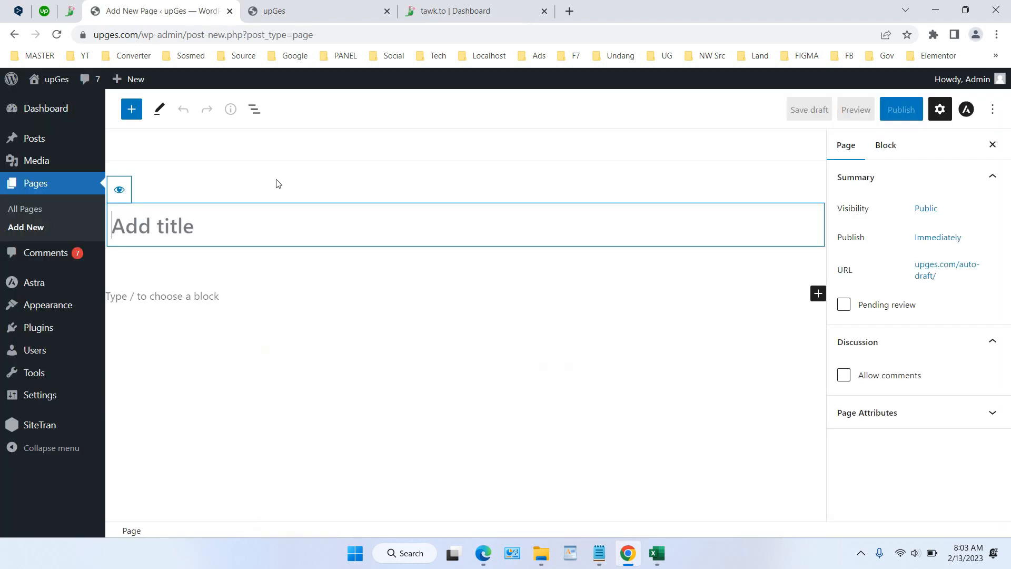
{"action": "type", "text": "Chat"}
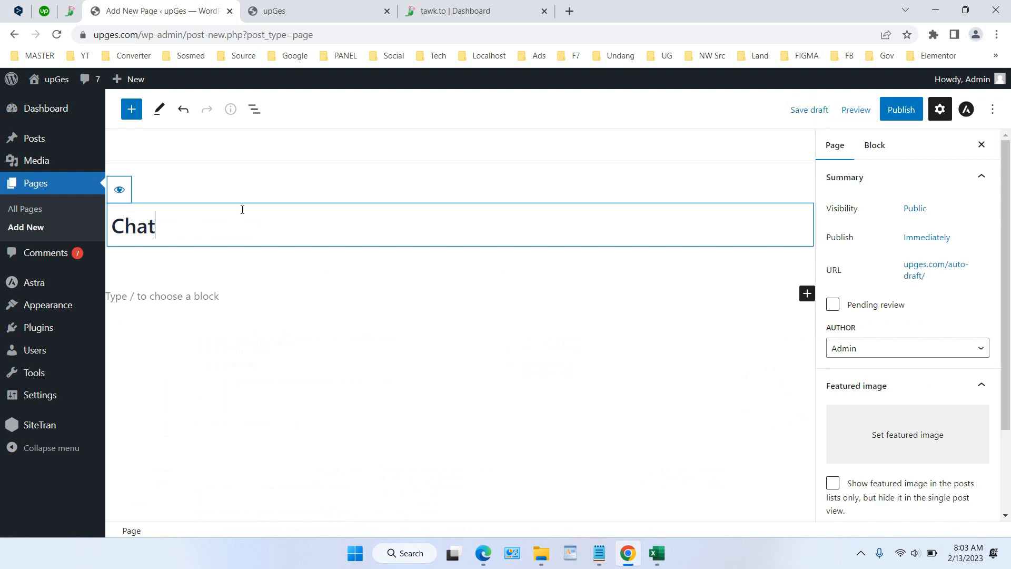
Add a Custom HTML block containing the copied tawk.to script below the page title and publish the page
{"action": "left_click", "coordinate": [806, 295]}
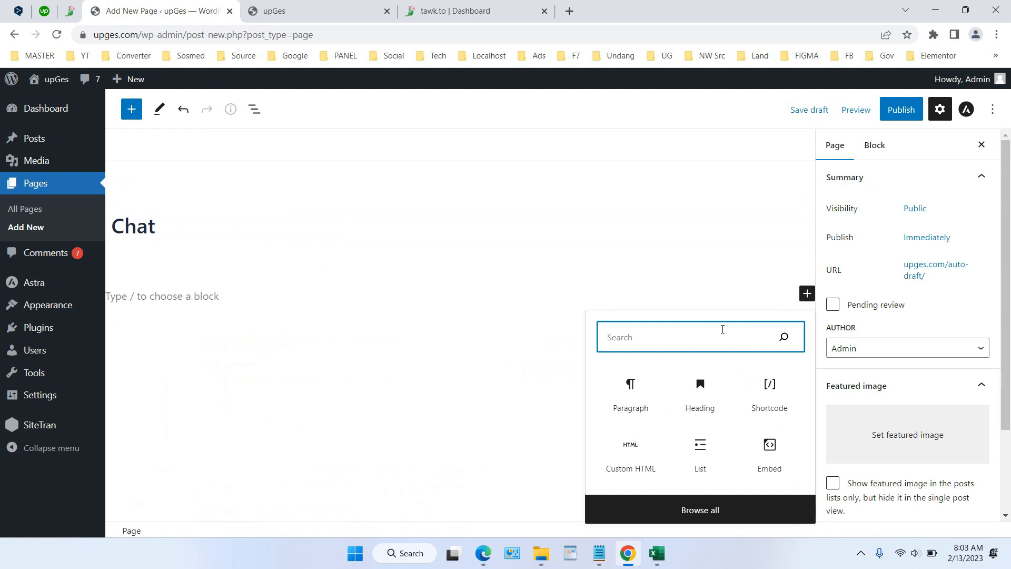
{"action": "type", "text": "html"}
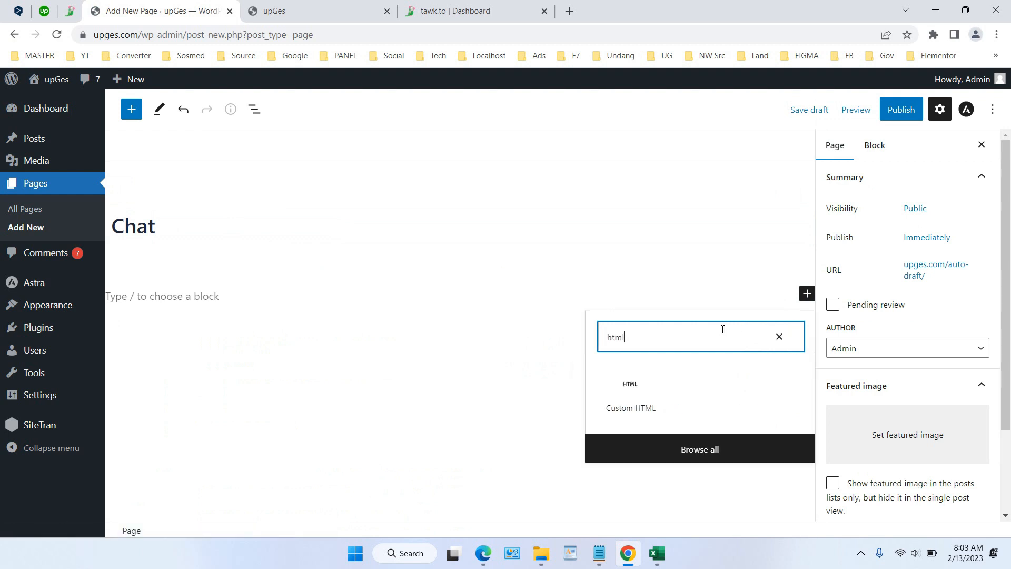
{"action": "left_click", "coordinate": [648, 405]}
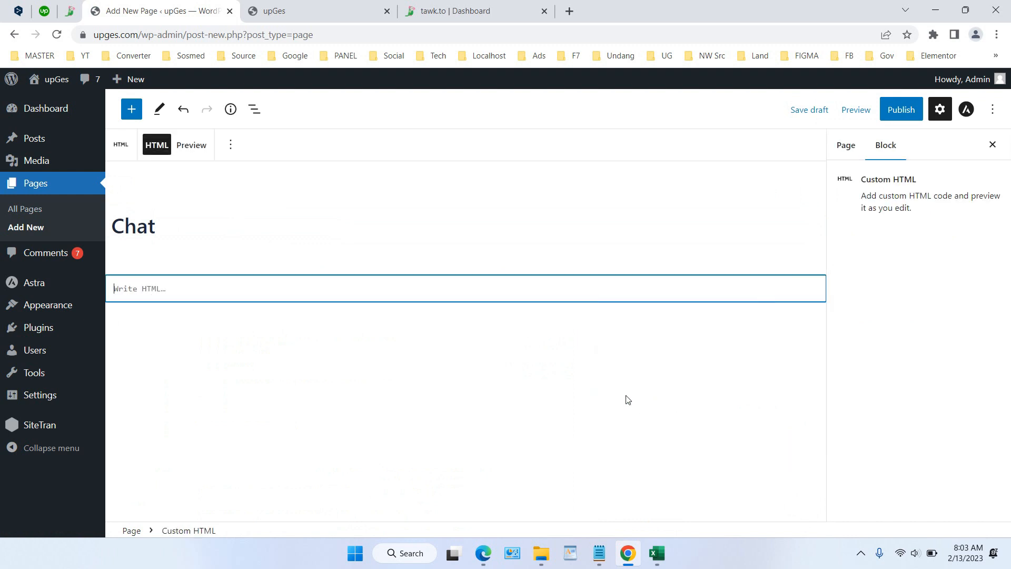
{"action": "right_click", "coordinate": [213, 289]}
{"action": "left_click", "coordinate": [284, 391]}
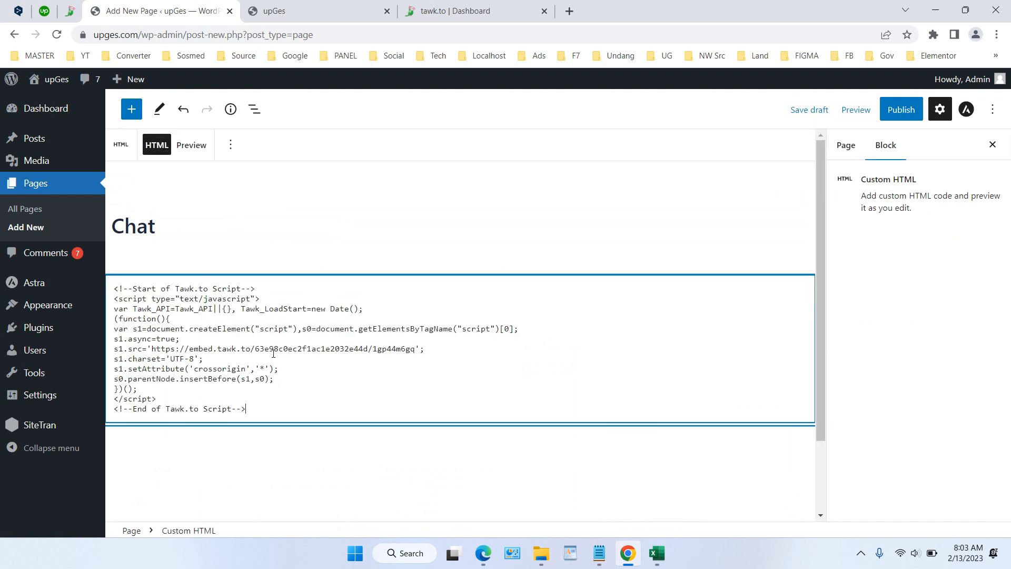
{"action": "left_click", "coordinate": [890, 113]}
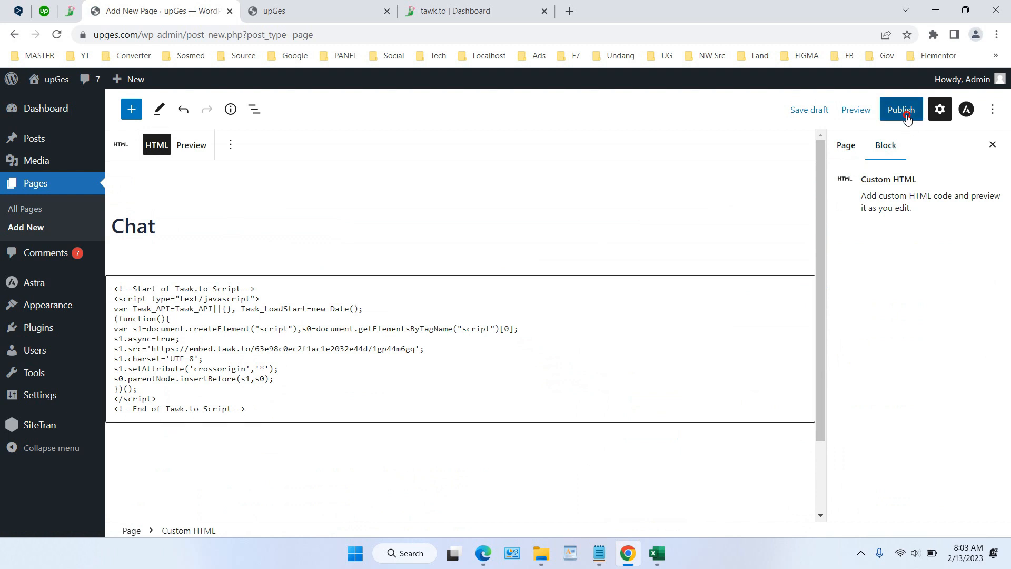
{"action": "left_click", "coordinate": [888, 115]}
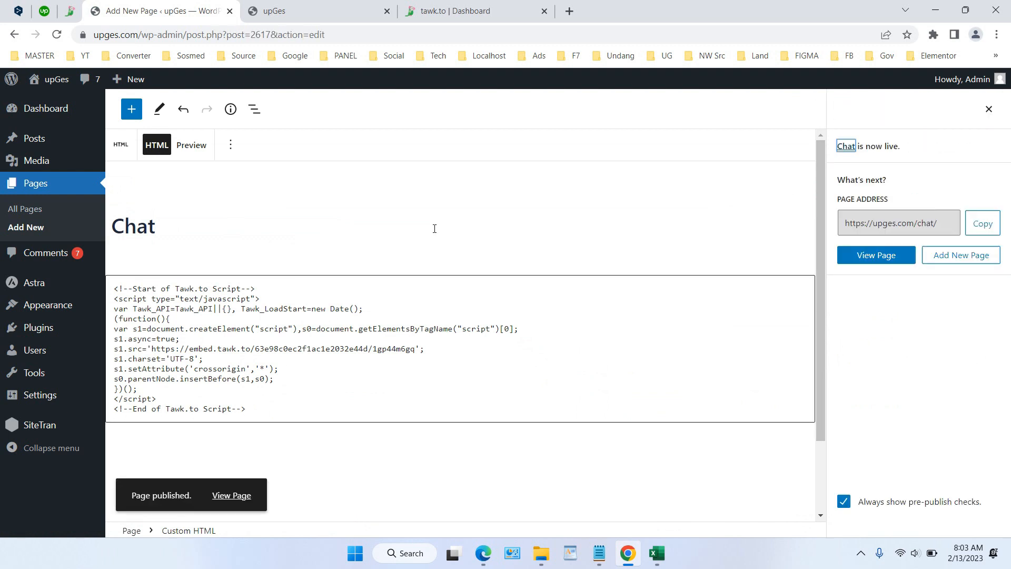
View the published Chat page in a new tab and expand its live chat widget
{"action": "right_click", "coordinate": [240, 496]}
{"action": "left_click", "coordinate": [285, 388]}
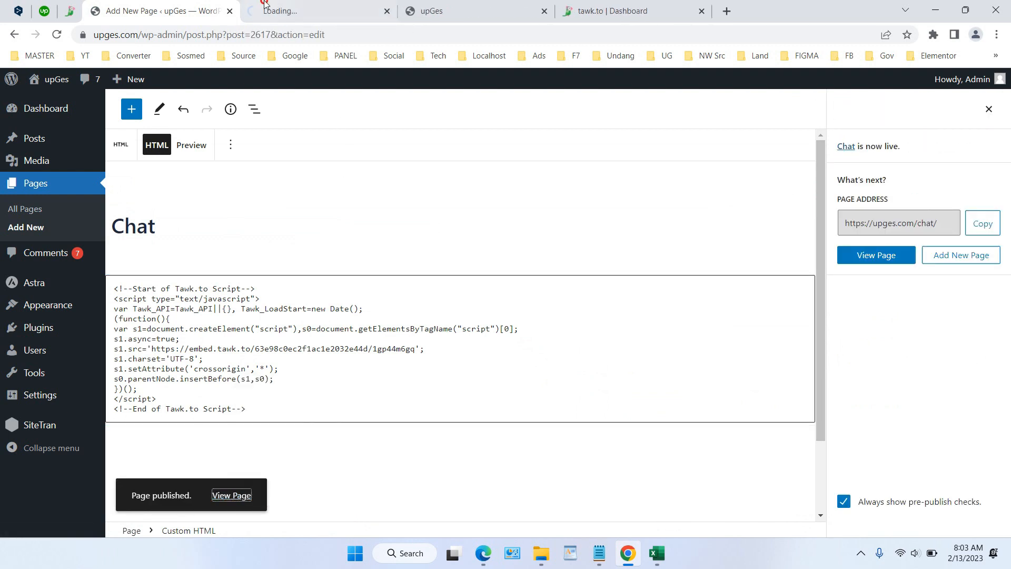
{"action": "left_click", "coordinate": [273, 10]}
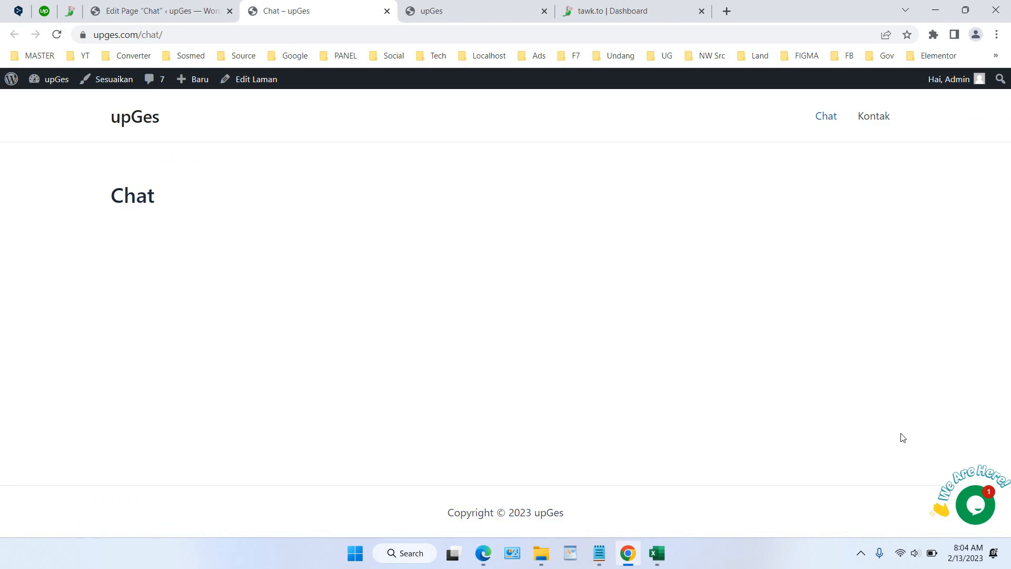
{"action": "left_click", "coordinate": [978, 502]}
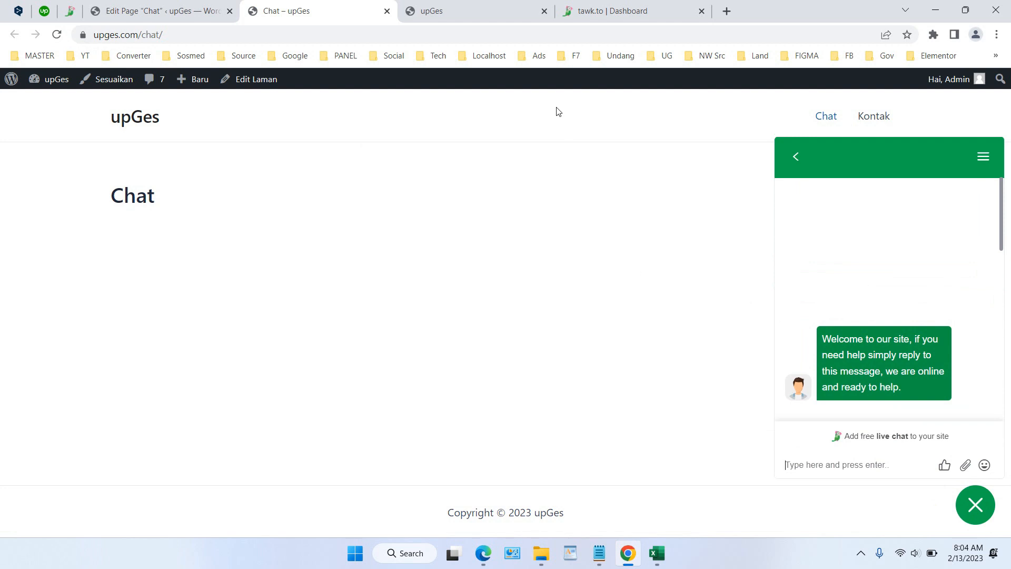
Finish the tawk.to setup wizard and decline the dashboard tour
{"action": "left_click", "coordinate": [604, 7]}
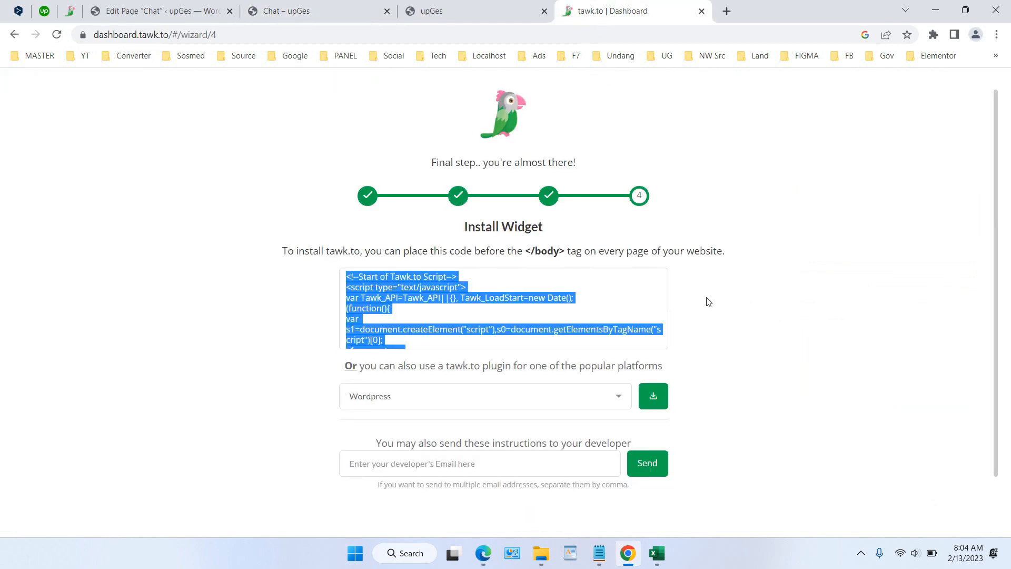
{"action": "scroll", "coordinate": [708, 302], "scroll_direction": "down", "scroll_amount": 2}
{"action": "left_click", "coordinate": [522, 487]}
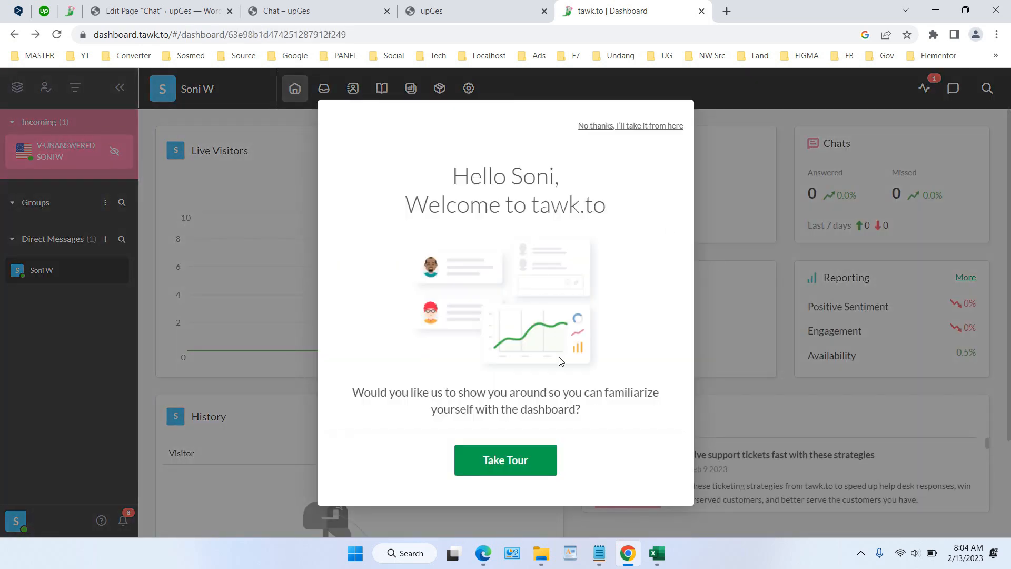
{"action": "left_click", "coordinate": [634, 126]}
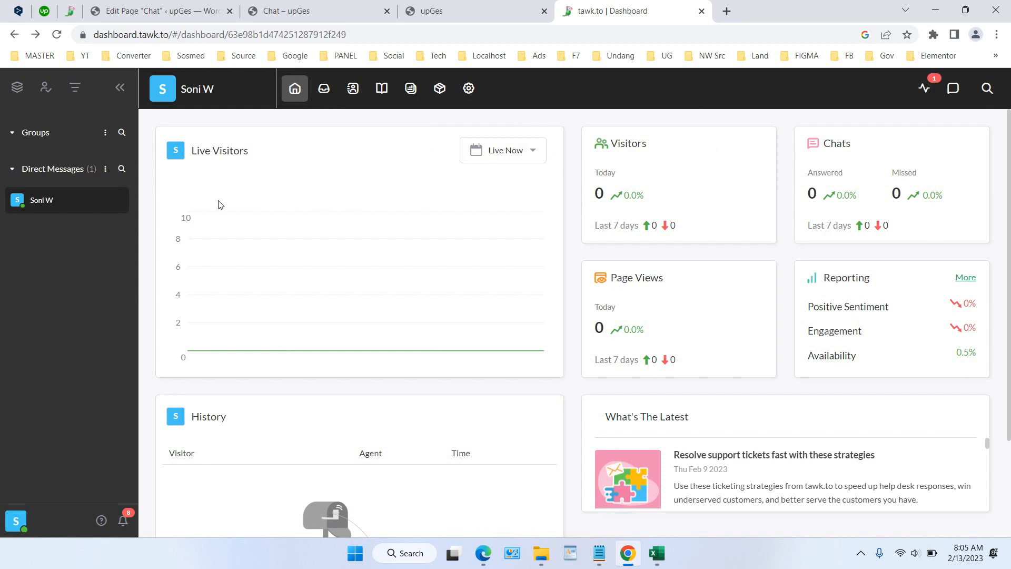
Copy the Chat page's address and open upges.com/chat/ in Microsoft Edge
{"action": "left_click", "coordinate": [448, 6]}
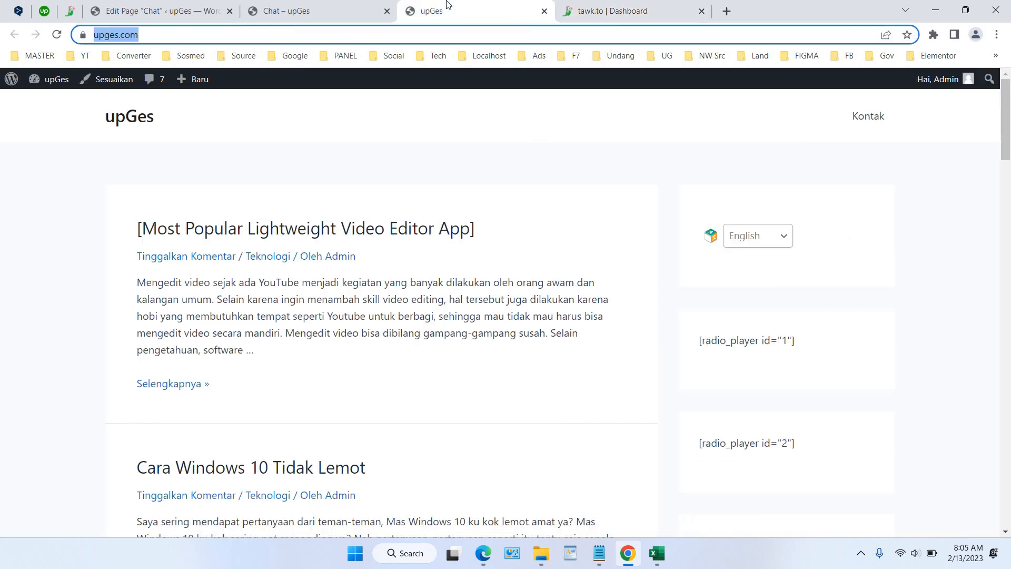
{"action": "left_click", "coordinate": [362, 5]}
{"action": "left_click", "coordinate": [325, 32]}
{"action": "right_click", "coordinate": [325, 32]}
{"action": "left_click", "coordinate": [367, 105]}
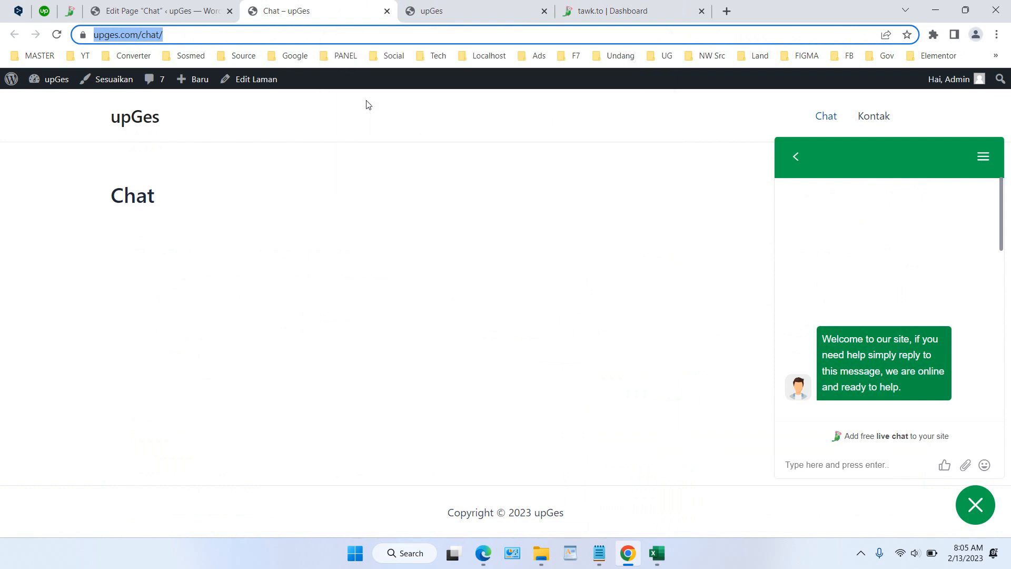
{"action": "left_click", "coordinate": [483, 553]}
{"action": "left_click", "coordinate": [228, 35]}
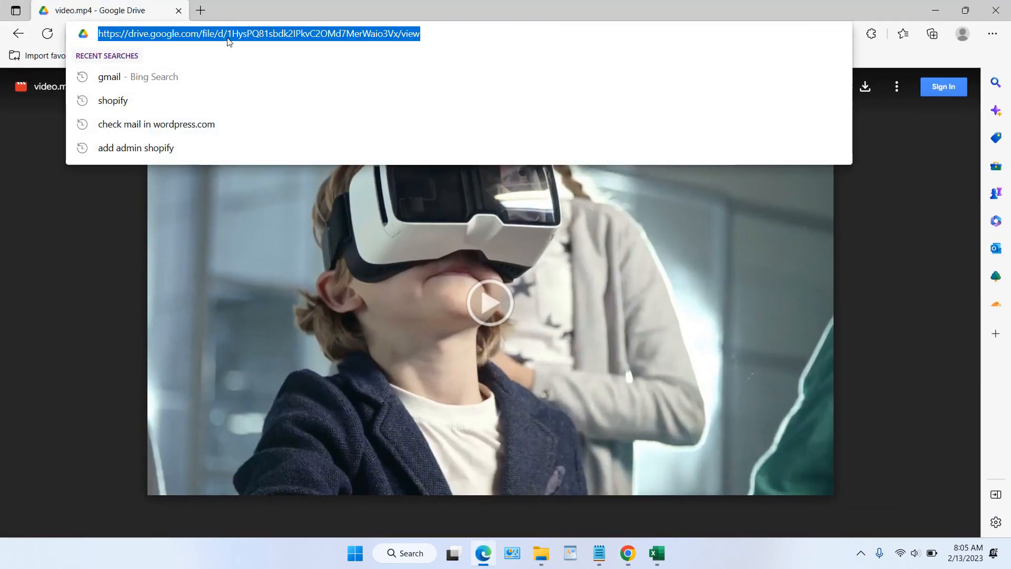
{"action": "right_click", "coordinate": [228, 38]}
{"action": "left_click", "coordinate": [322, 229]}
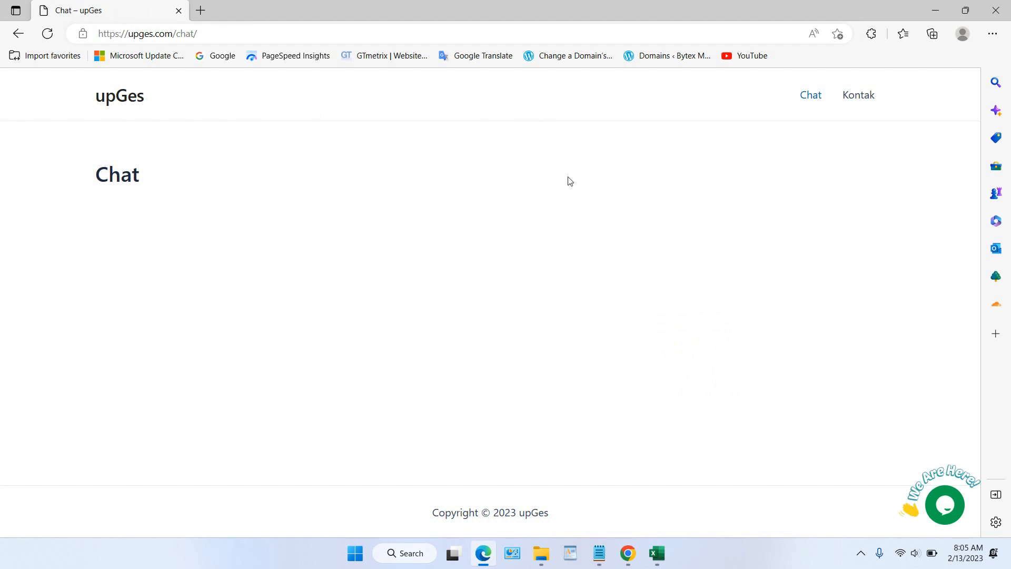
Expand the live chat widget on the Chat page and start a new conversation
{"action": "left_click", "coordinate": [946, 505]}
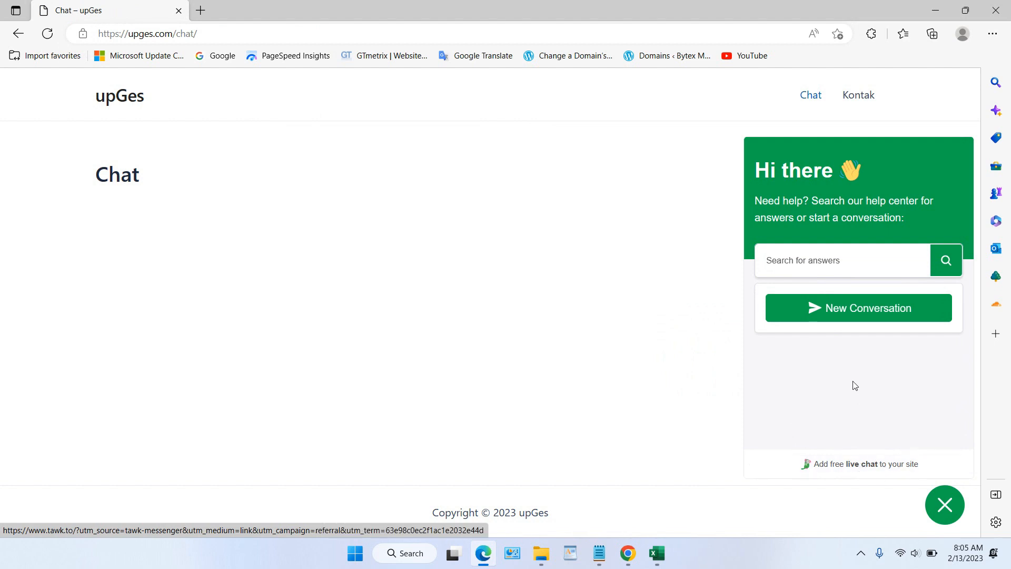
{"action": "left_click", "coordinate": [850, 309]}
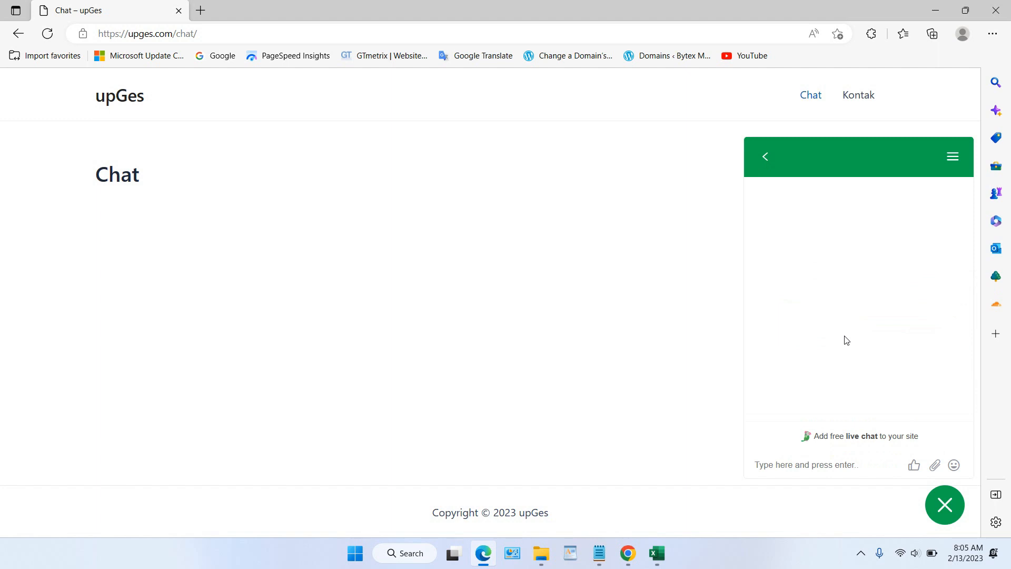
Send the message "Hello admin.." as a visitor through the live chat widget
{"action": "left_click", "coordinate": [817, 462]}
{"action": "type", "text": "H"}
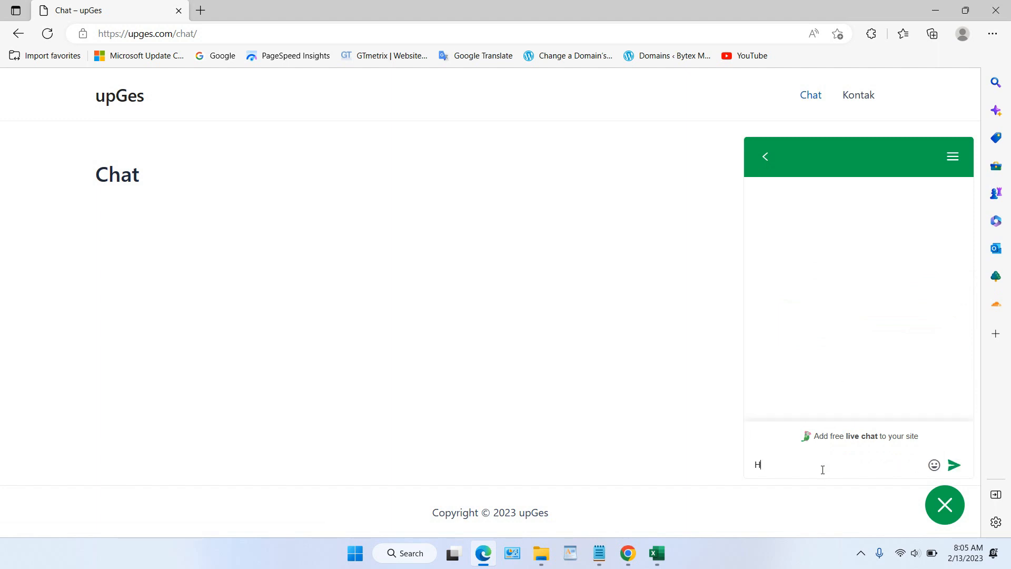
{"action": "type", "text": "ello admin."}
{"action": "left_click", "coordinate": [954, 465]}
Switch to the tawk.to dashboard in Chrome, join the visitor's incoming chat and reply "Hello what we can help?"
{"action": "left_click", "coordinate": [628, 553]}
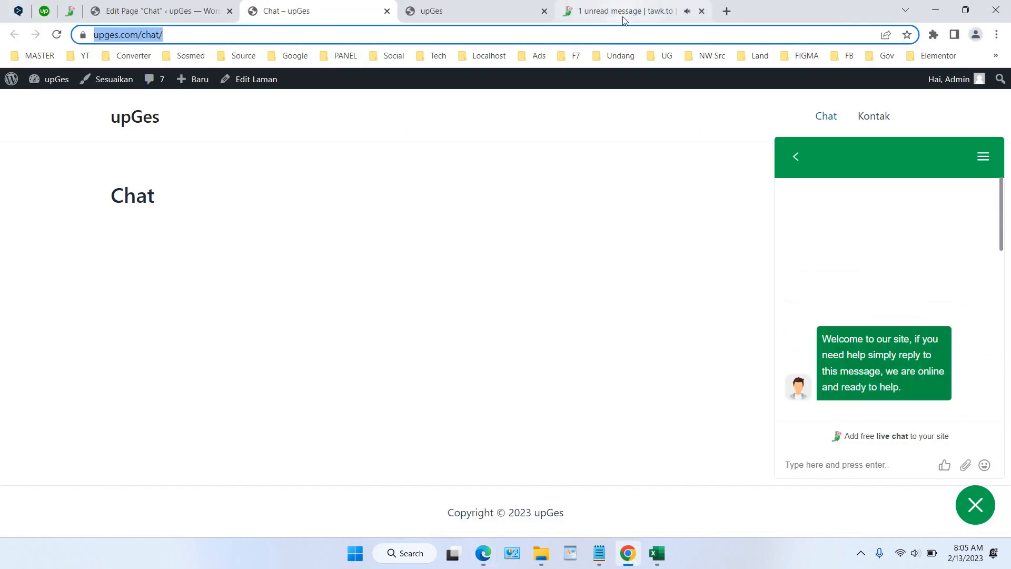
{"action": "mouse_move", "coordinate": [625, 17]}
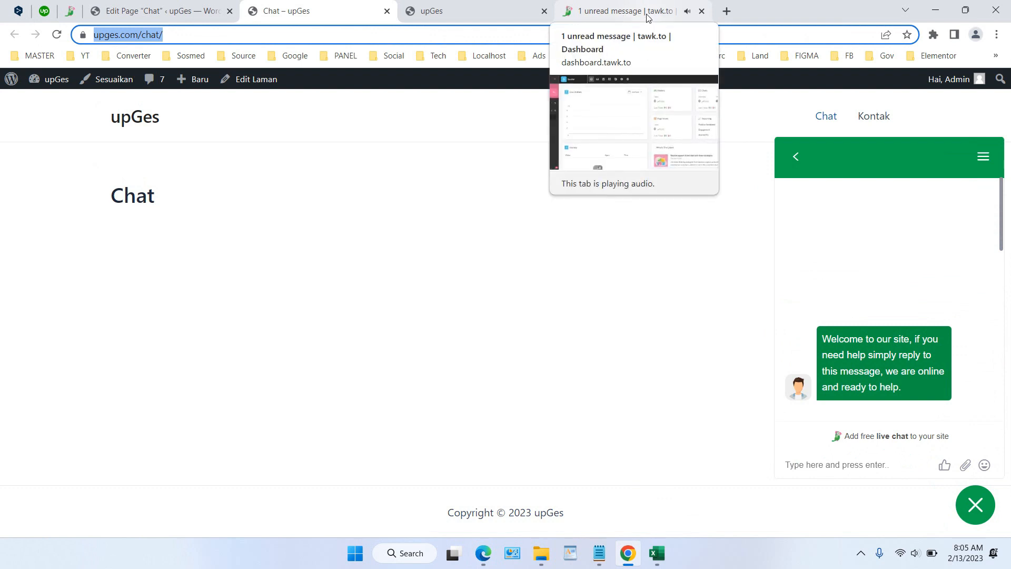
{"action": "left_click", "coordinate": [648, 16]}
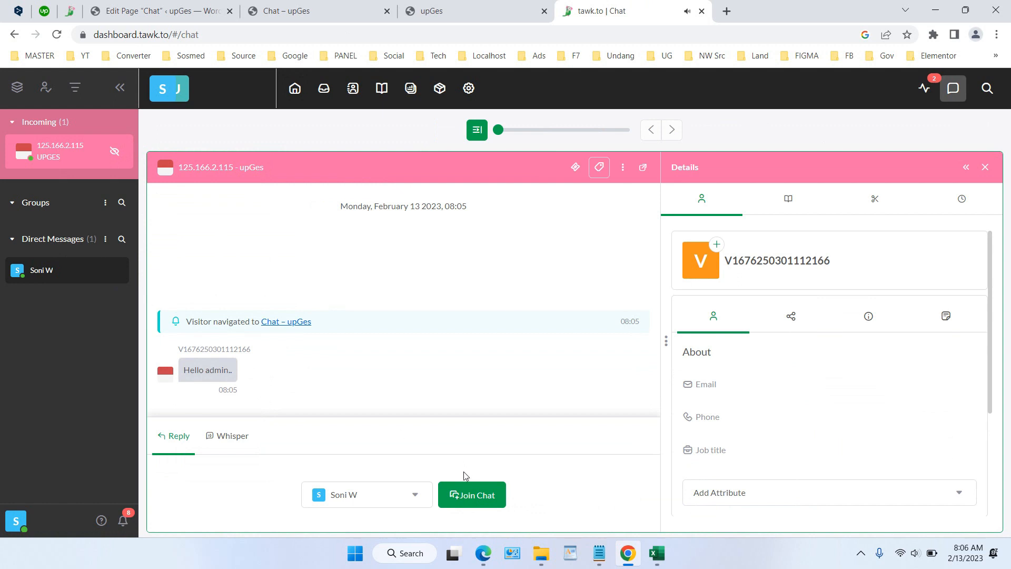
{"action": "left_click", "coordinate": [467, 494]}
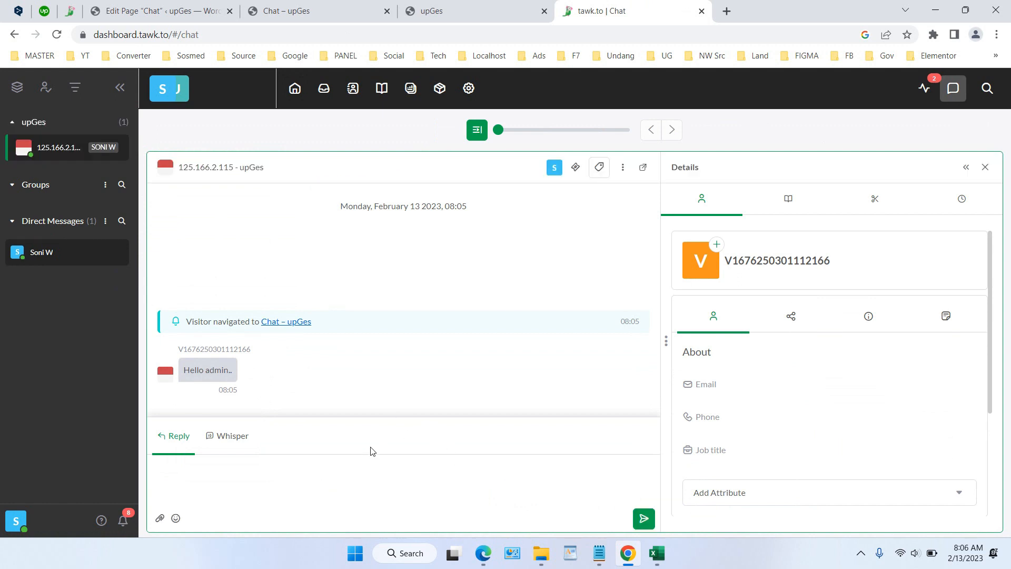
{"action": "type", "text": "Hello what we can help?"}
{"action": "key", "text": "Return"}
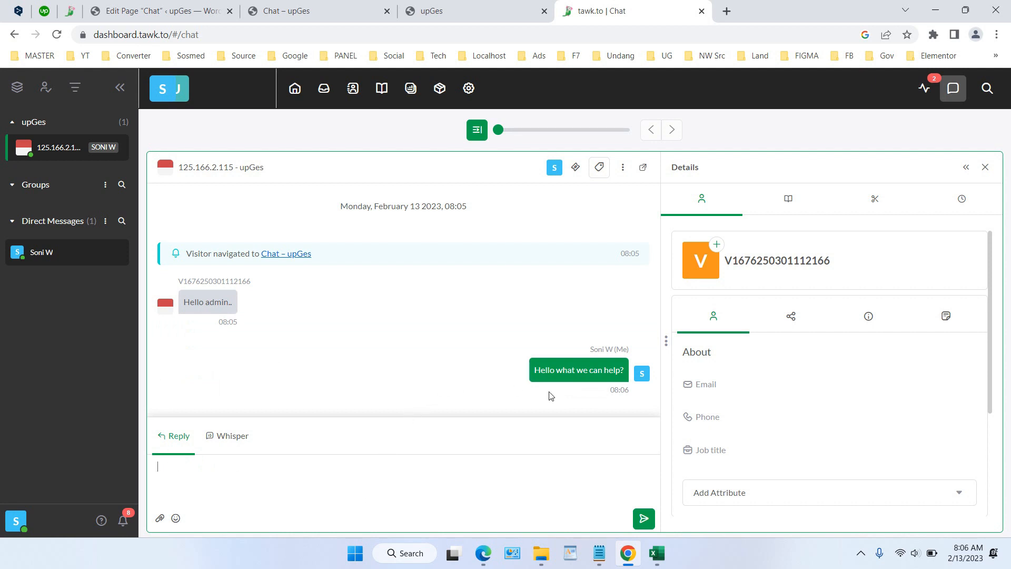
Check the agent's reply in the visitor widget in Microsoft Edge, and minimize Edge
{"action": "left_click", "coordinate": [483, 553]}
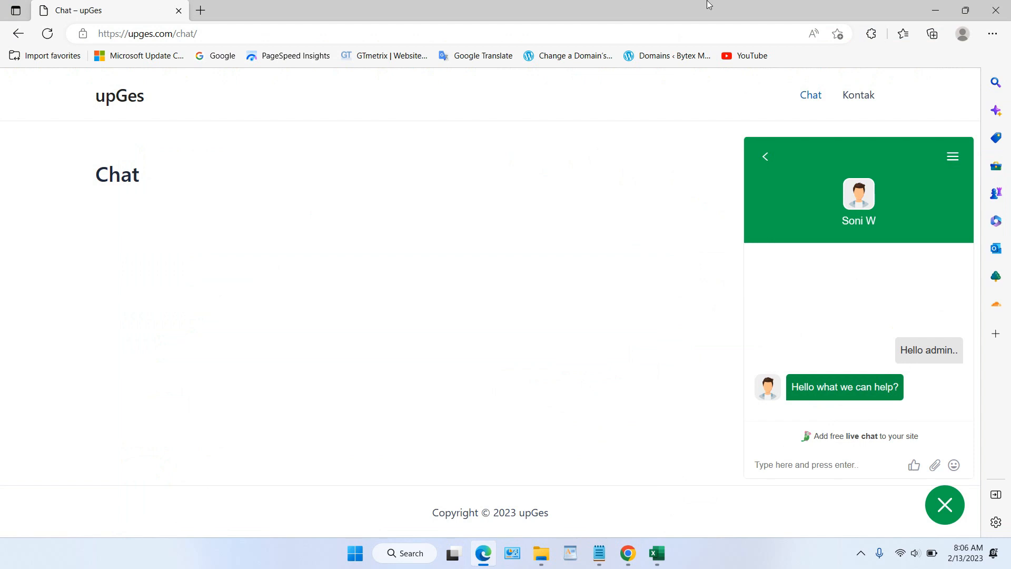
{"action": "left_click", "coordinate": [935, 10]}
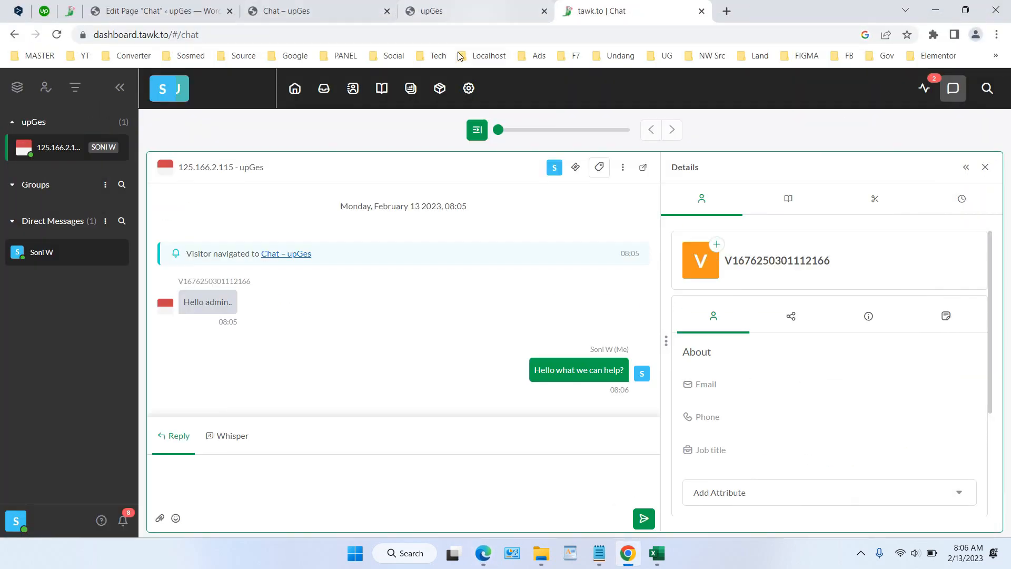
Load Google in the upGes homepage tab, search for cbox and open the Cbox site
{"action": "left_click", "coordinate": [475, 7]}
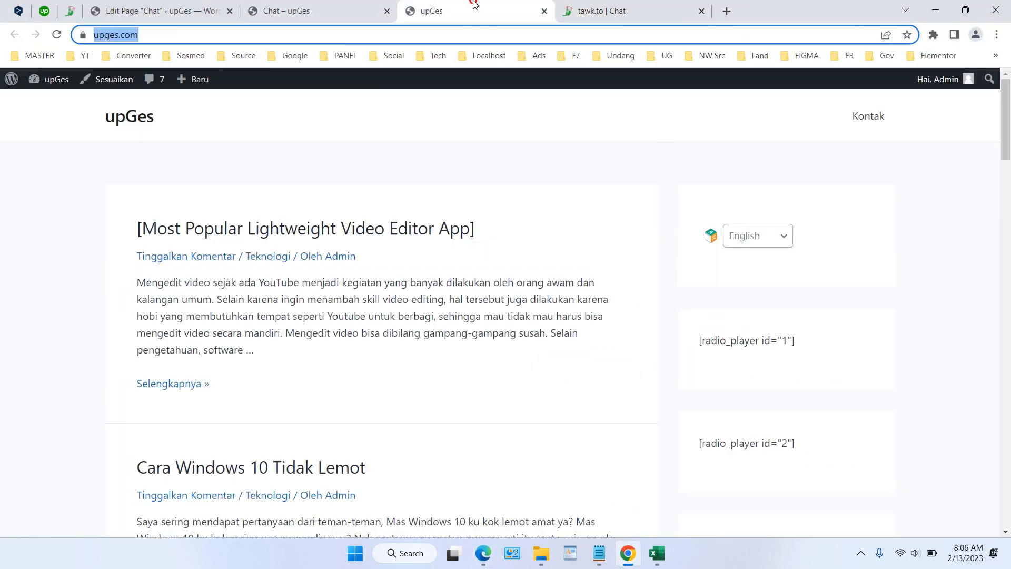
{"action": "type", "text": "g"}
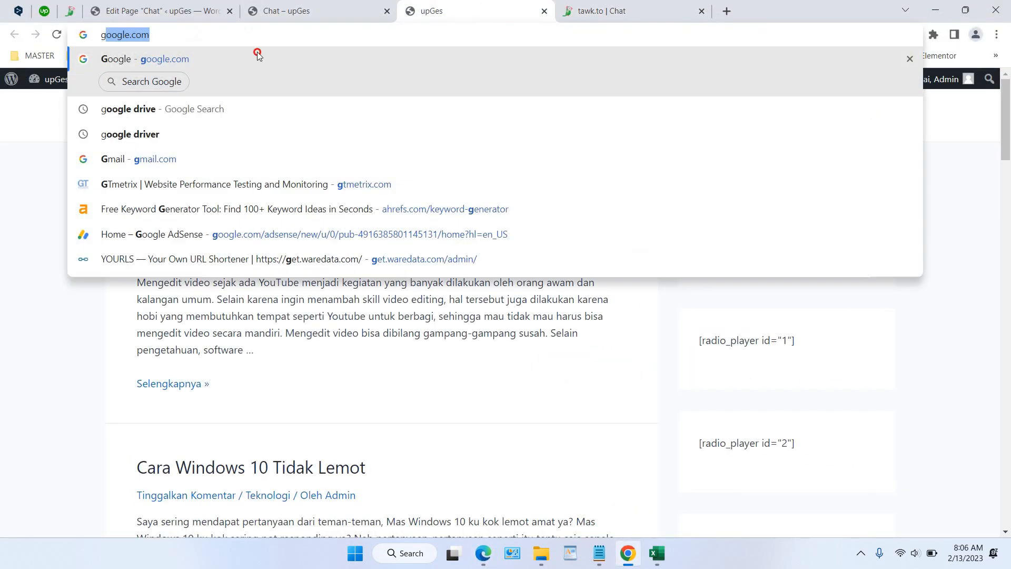
{"action": "left_click", "coordinate": [258, 55]}
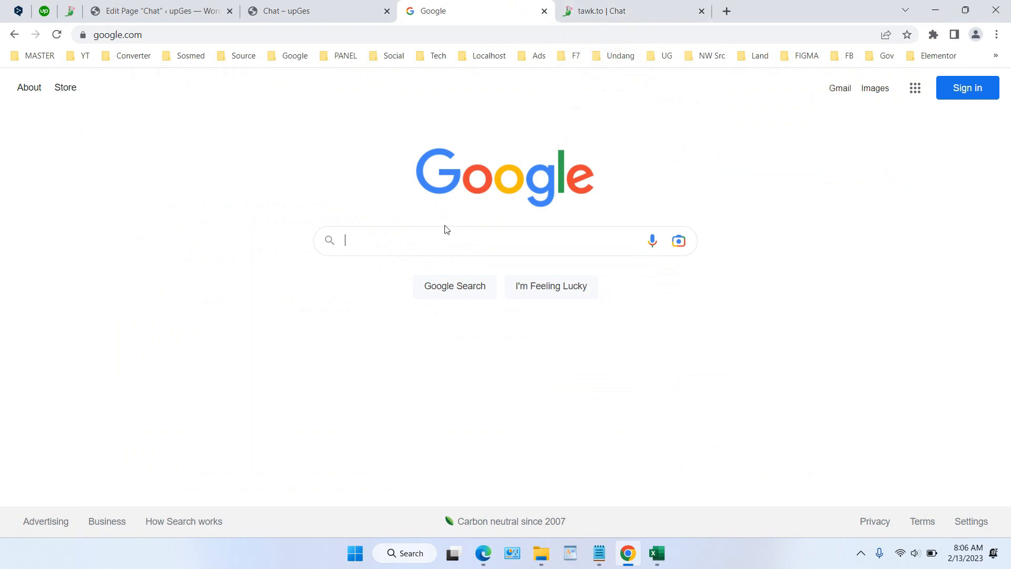
{"action": "type", "text": "cbox"}
{"action": "key", "text": "Return"}
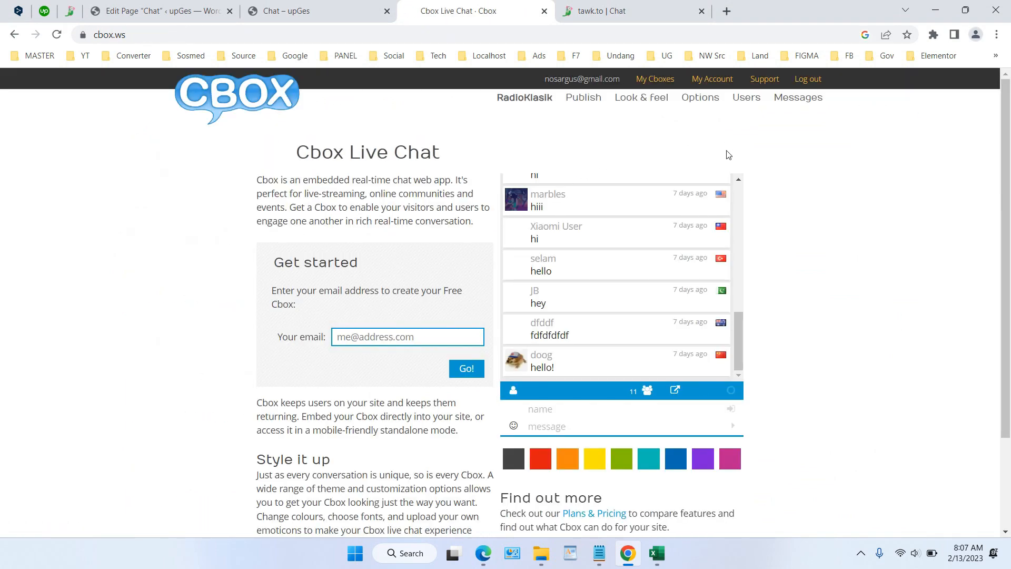
Start creating a new Cbox from the account's Cbox list and name it UpGes
{"action": "left_click", "coordinate": [655, 79]}
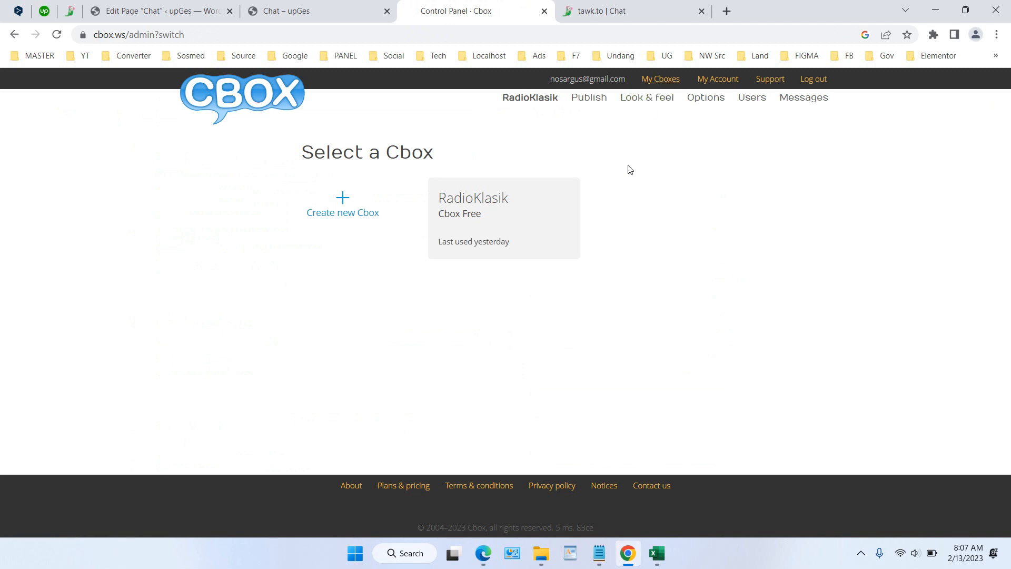
{"action": "left_click", "coordinate": [346, 201]}
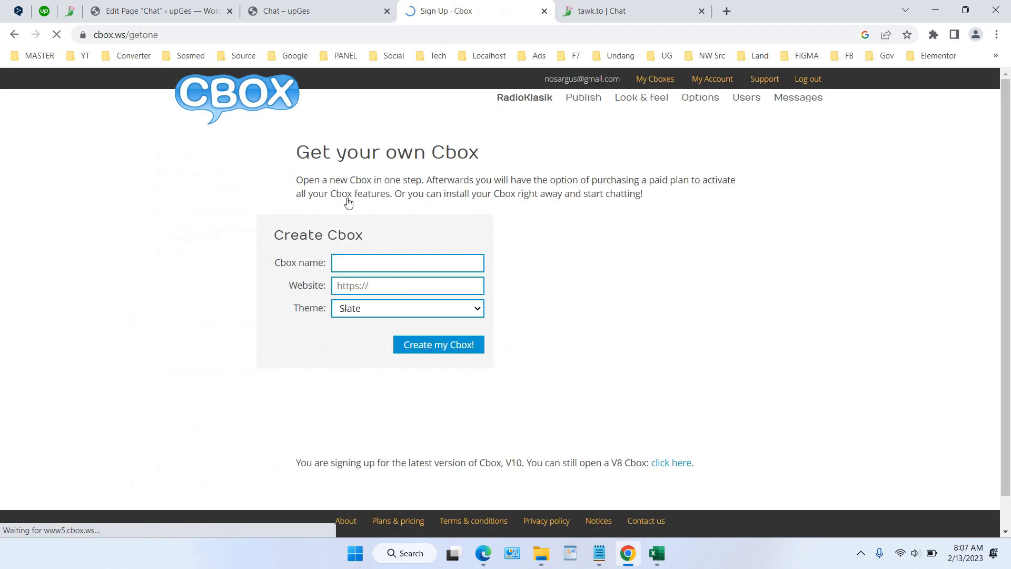
{"action": "left_click", "coordinate": [375, 266]}
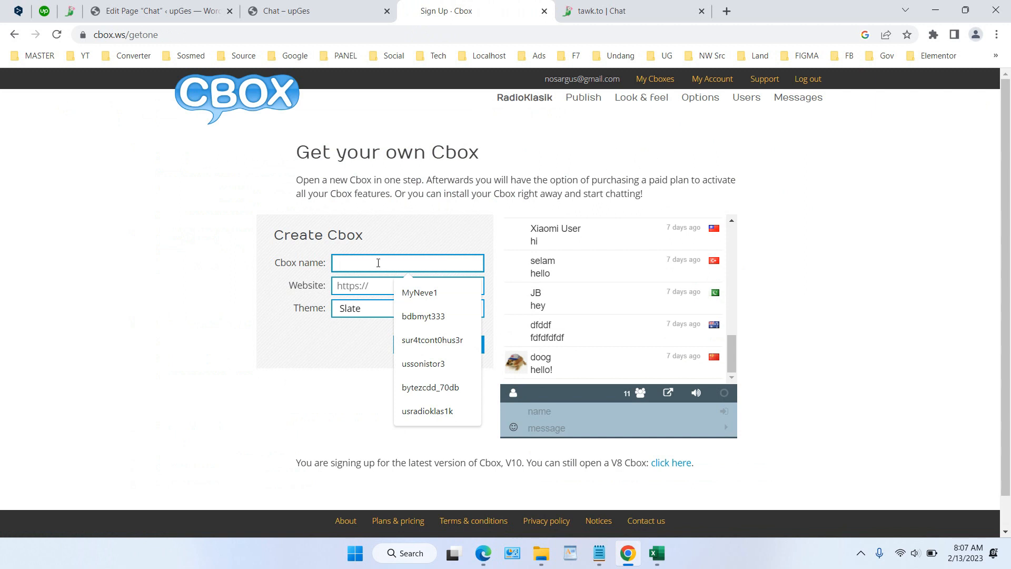
{"action": "type", "text": "Up"}
{"action": "key", "text": "BackSpace"}
{"action": "key", "text": "BackSpace"}
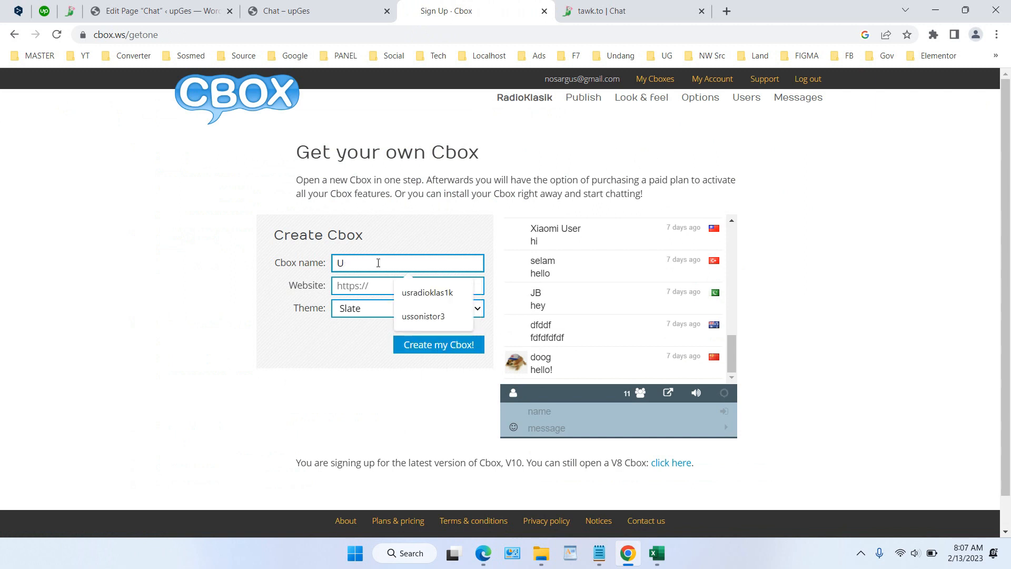
{"action": "type", "text": "u"}
{"action": "key", "text": "BackSpace"}
{"action": "type", "text": "Upges"}
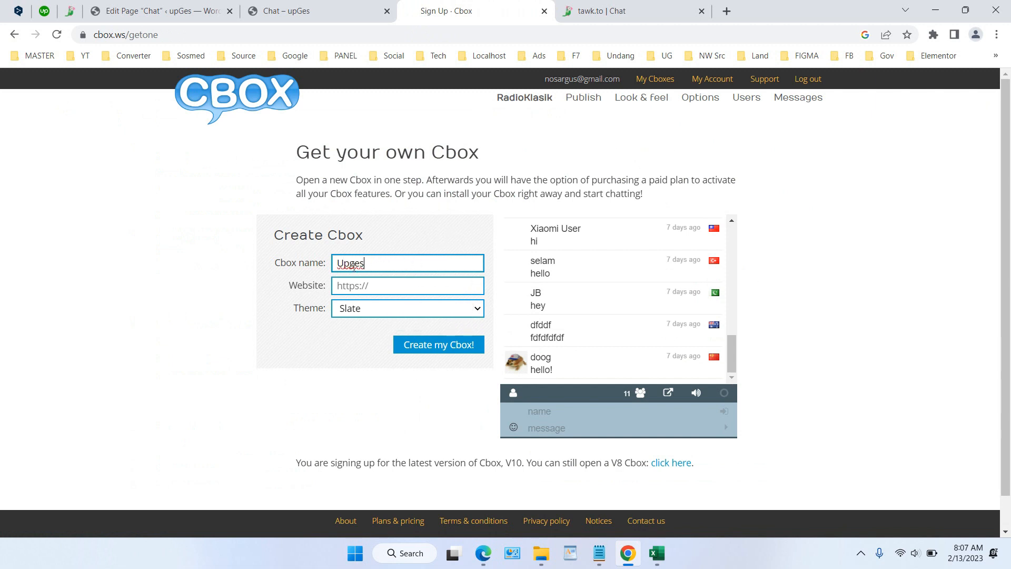
{"action": "key", "text": "Delete"}
{"action": "type", "text": "G"}
{"action": "left_click", "coordinate": [382, 285]}
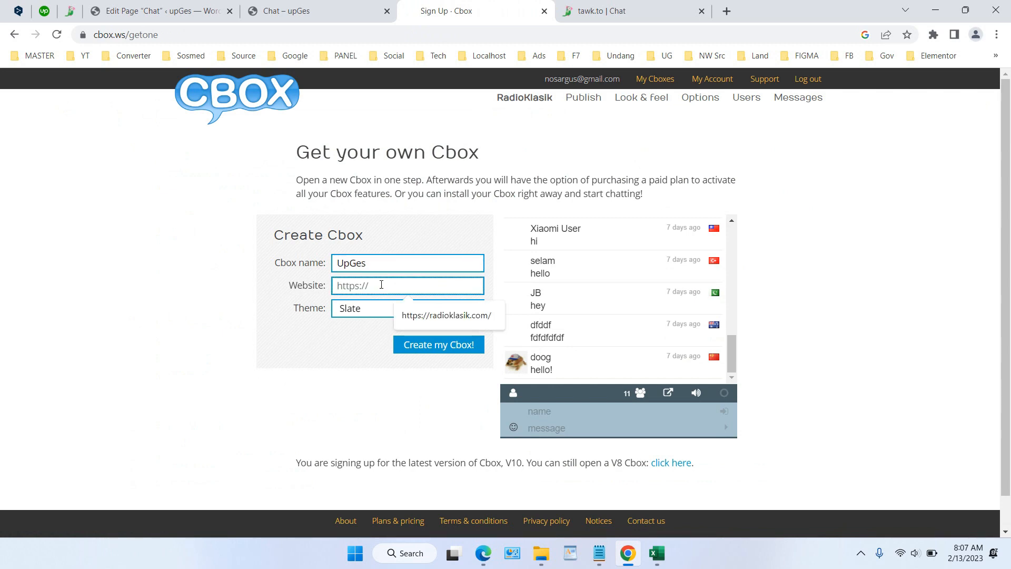
{"action": "left_click", "coordinate": [299, 8]}
{"action": "left_click", "coordinate": [216, 8]}
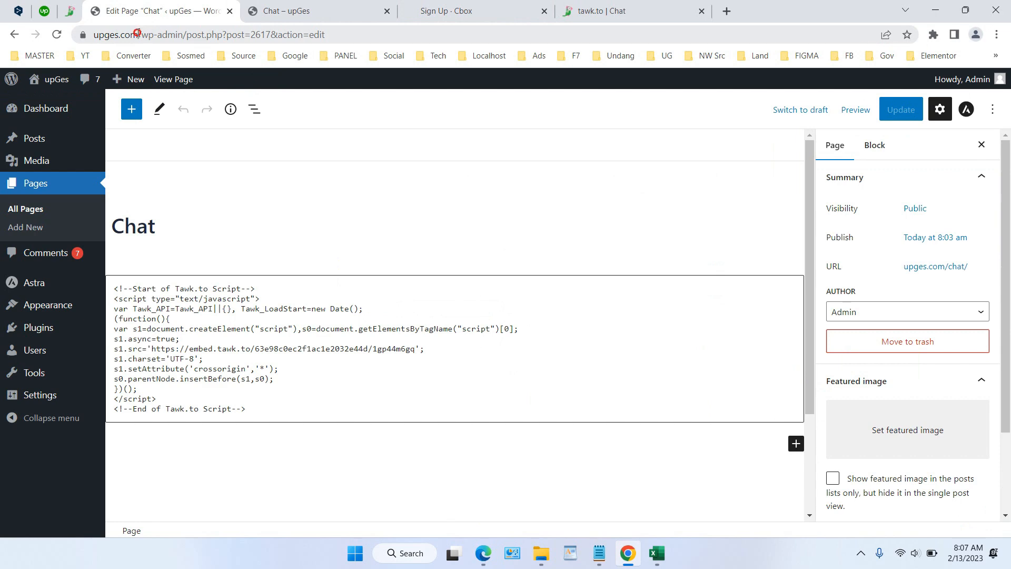
{"action": "left_click_drag", "start_coordinate": [136, 34], "coordinate": [2, 44]}
{"action": "right_click", "coordinate": [151, 35]}
{"action": "left_click", "coordinate": [192, 113]}
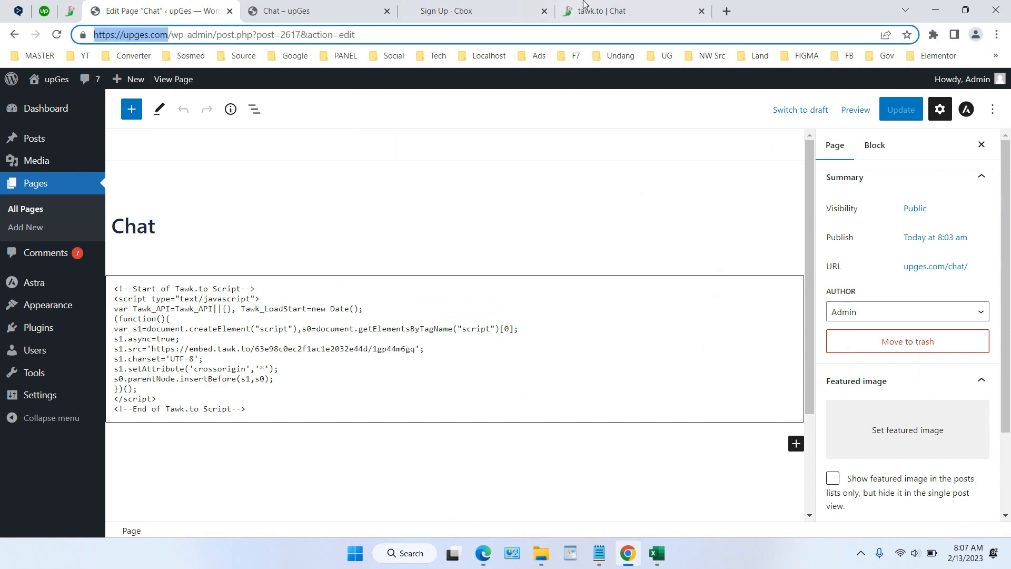
{"action": "left_click", "coordinate": [584, 8]}
{"action": "left_click", "coordinate": [551, 5]}
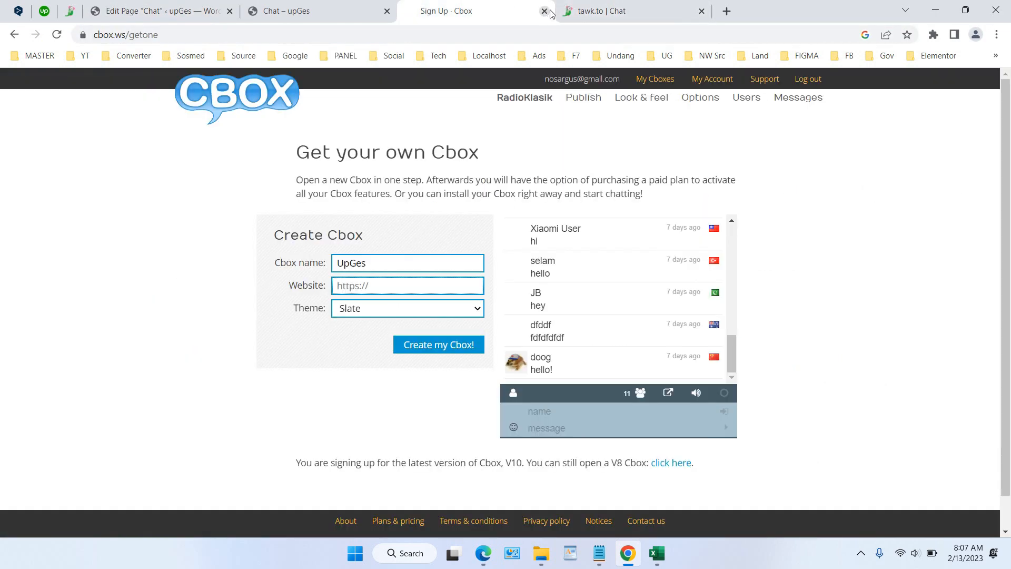
{"action": "left_click", "coordinate": [701, 11]}
{"action": "key", "text": "ctrl+v"}
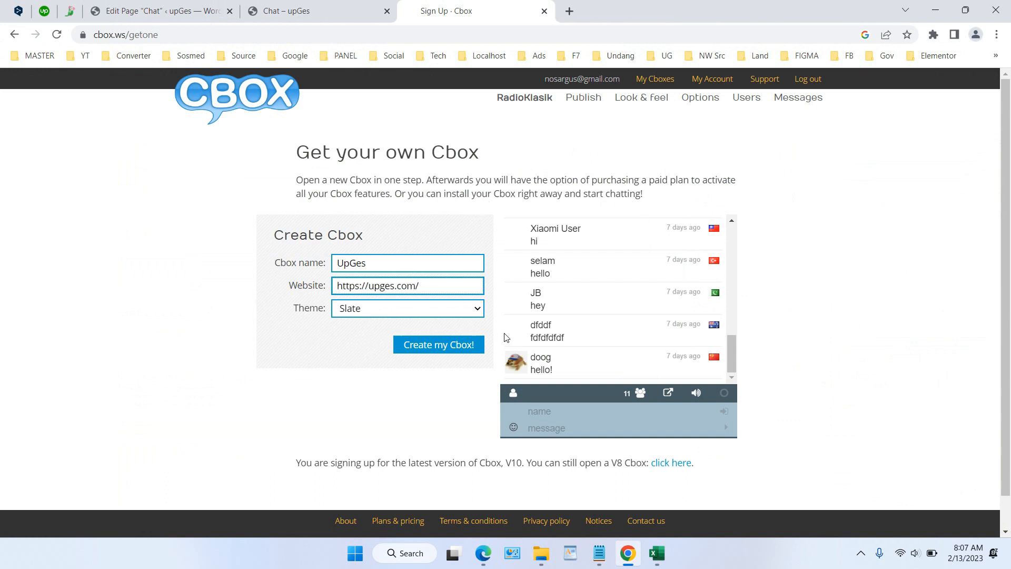
Create the Cbox with the Obsidian theme and stay on the free plan
{"action": "left_click", "coordinate": [416, 310]}
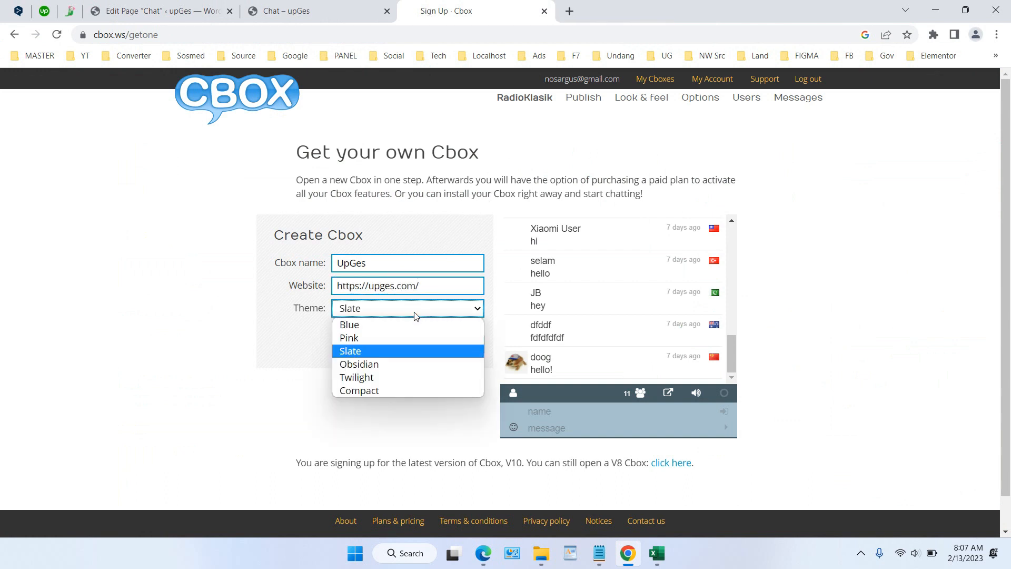
{"action": "left_click", "coordinate": [409, 364]}
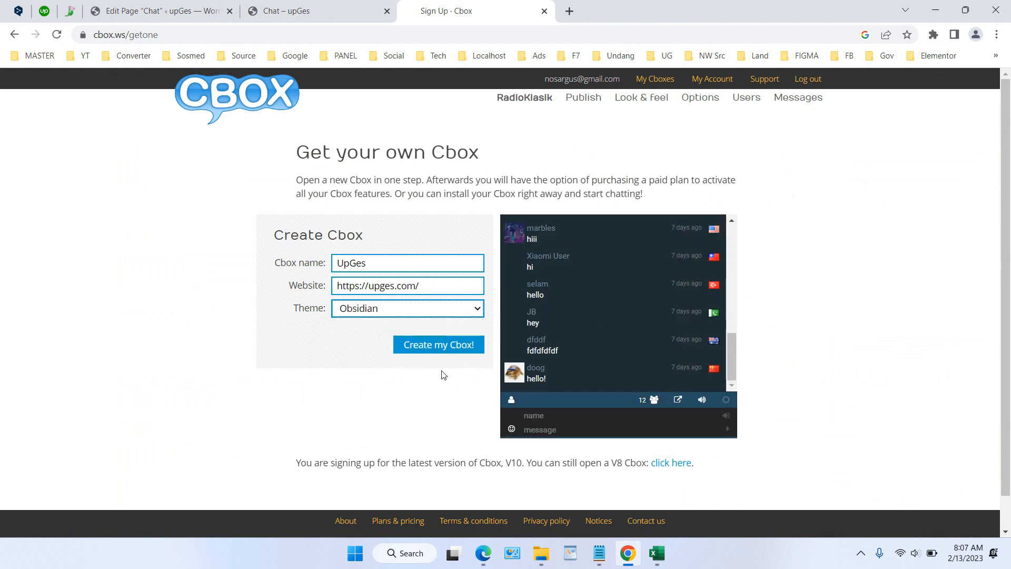
{"action": "left_click", "coordinate": [438, 345]}
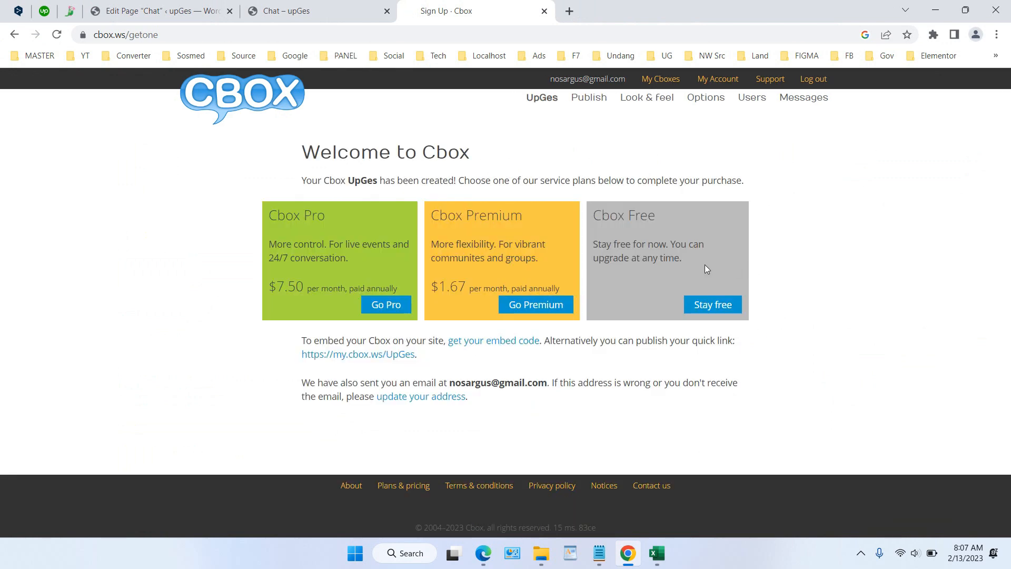
{"action": "left_click", "coordinate": [707, 308]}
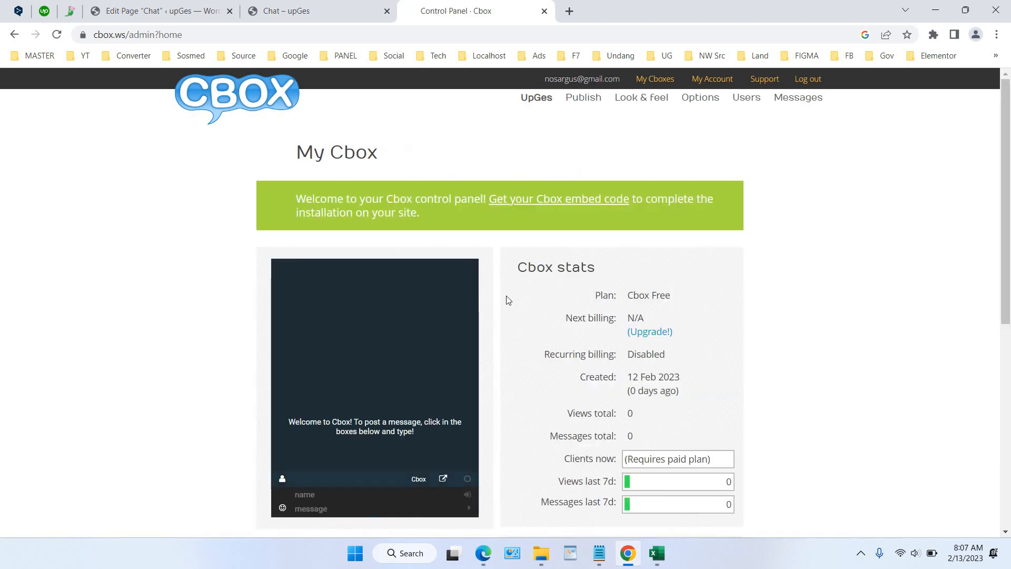
Examine the new Cbox's control panel overview and its Theme Editor settings
{"action": "scroll", "coordinate": [506, 300], "scroll_direction": "down", "scroll_amount": 6}
{"action": "scroll", "coordinate": [507, 300], "scroll_direction": "up", "scroll_amount": 6}
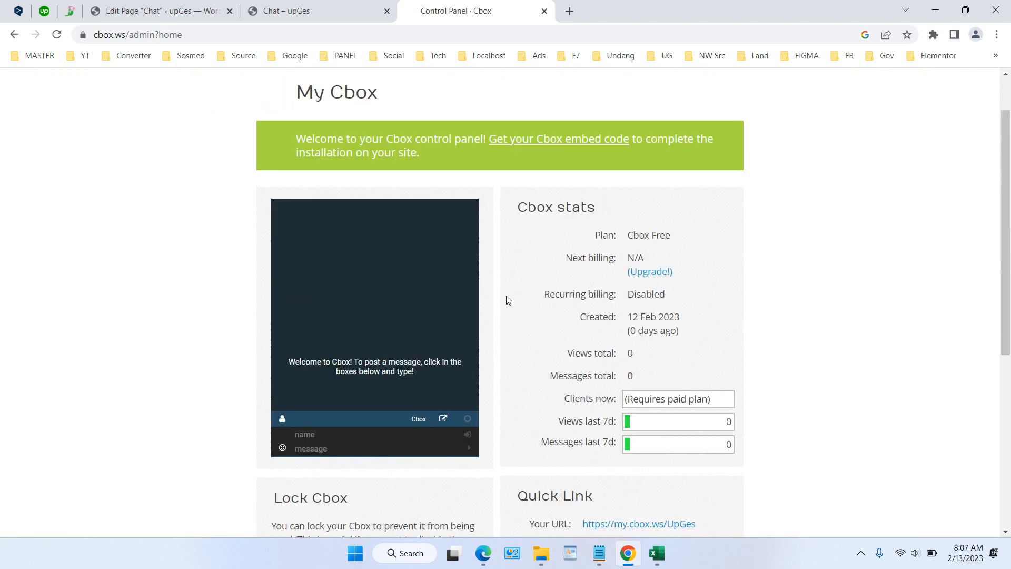
{"action": "scroll", "coordinate": [508, 298], "scroll_direction": "down", "scroll_amount": 4}
{"action": "scroll", "coordinate": [509, 295], "scroll_direction": "down", "scroll_amount": 2}
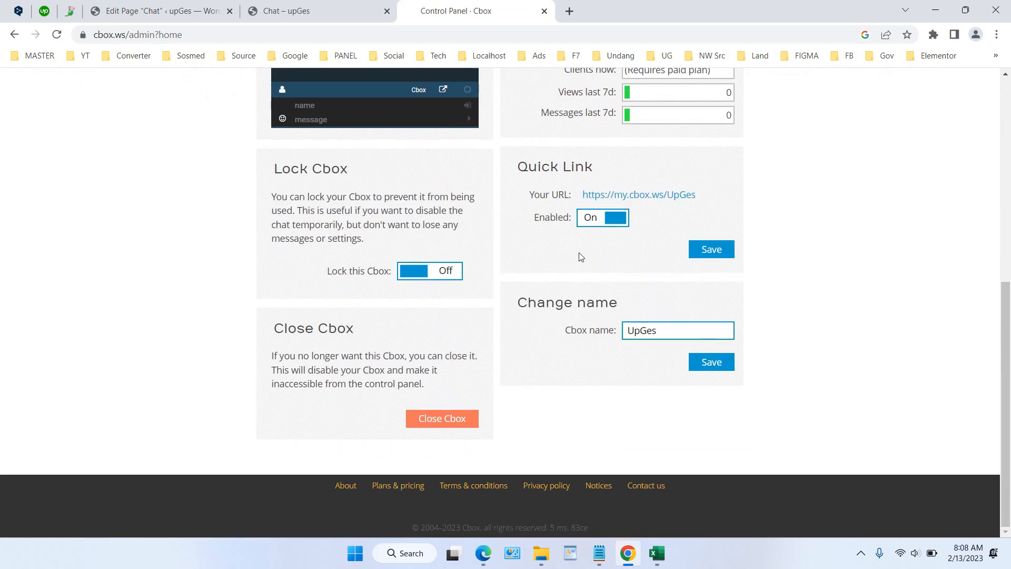
{"action": "scroll", "coordinate": [579, 256], "scroll_direction": "up", "scroll_amount": 7}
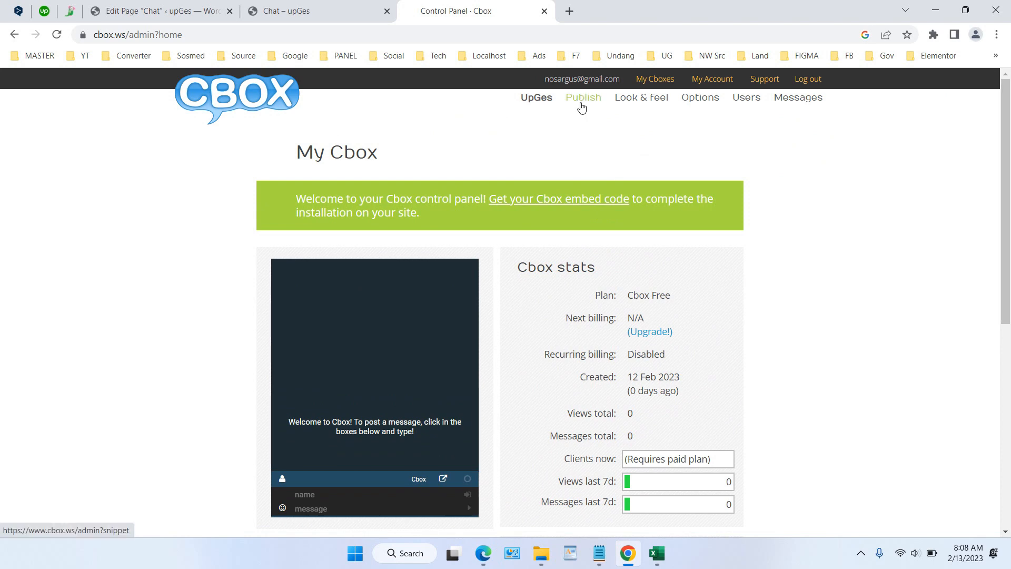
{"action": "left_click", "coordinate": [700, 101]}
{"action": "left_click", "coordinate": [646, 99]}
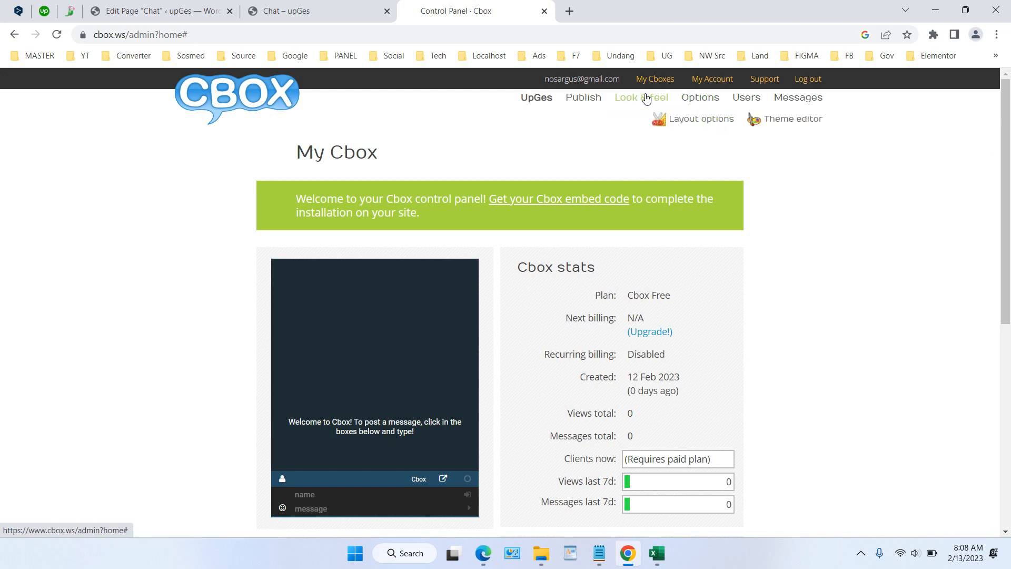
{"action": "left_click", "coordinate": [780, 119]}
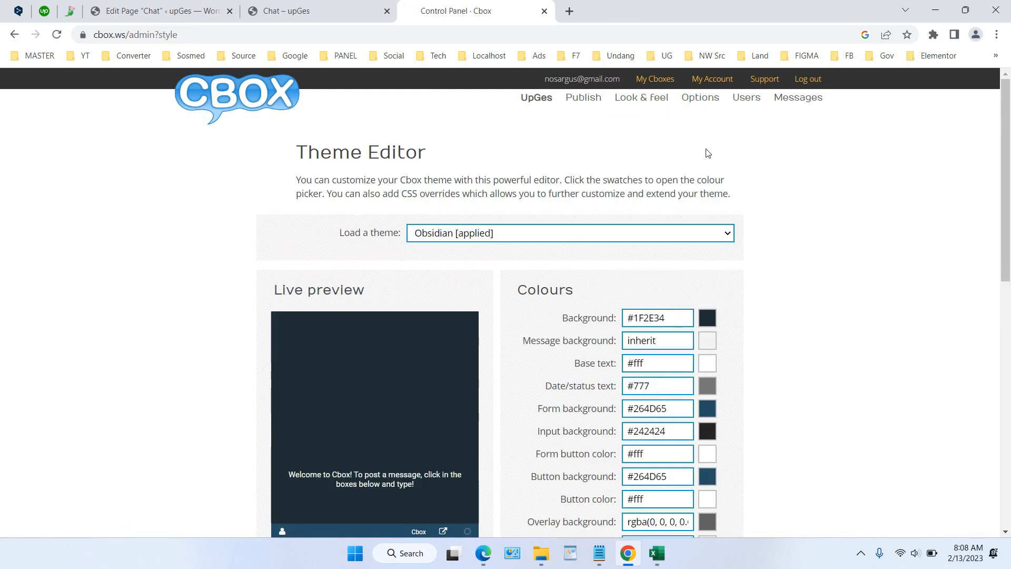
{"action": "scroll", "coordinate": [666, 221], "scroll_direction": "down", "scroll_amount": 10}
{"action": "scroll", "coordinate": [607, 249], "scroll_direction": "up", "scroll_amount": 10}
{"action": "left_click", "coordinate": [584, 102]}
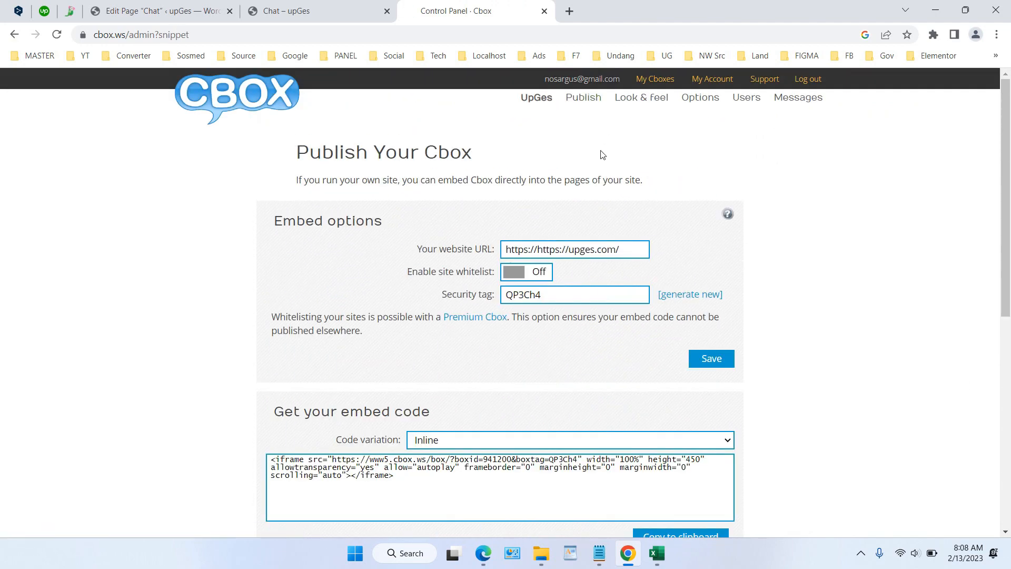
{"action": "scroll", "coordinate": [627, 178], "scroll_direction": "down", "scroll_amount": 3}
{"action": "scroll", "coordinate": [562, 175], "scroll_direction": "up", "scroll_amount": 2}
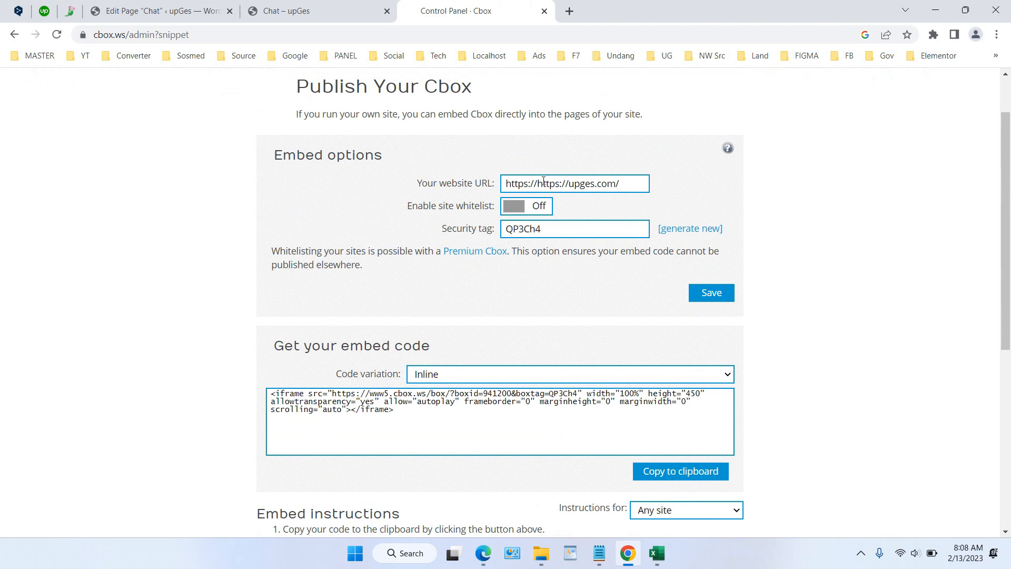
{"action": "left_click_drag", "start_coordinate": [537, 182], "coordinate": [460, 179]}
{"action": "key", "text": "BackSpace"}
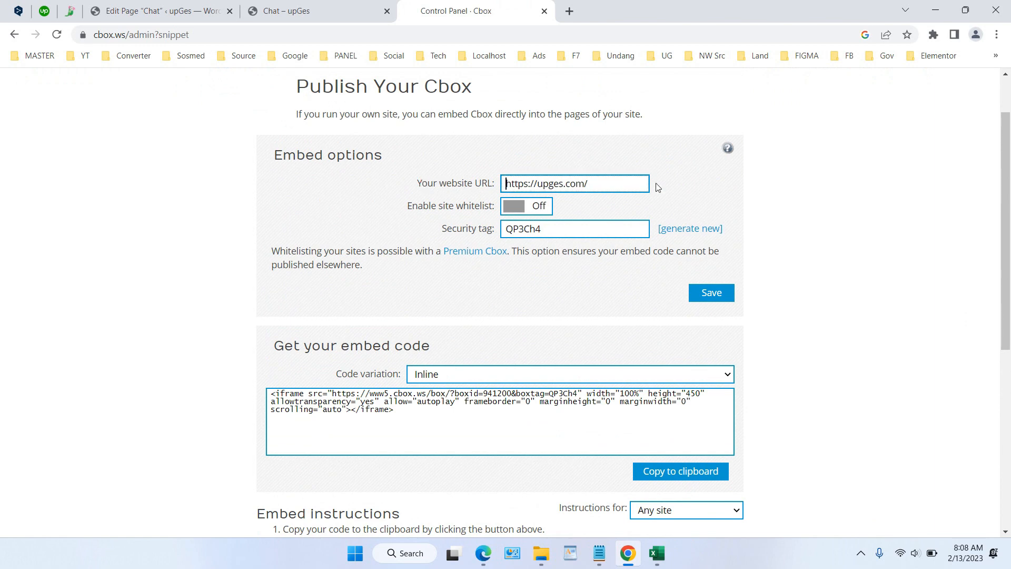
{"action": "left_click", "coordinate": [730, 291]}
{"action": "scroll", "coordinate": [752, 288], "scroll_direction": "down", "scroll_amount": 3}
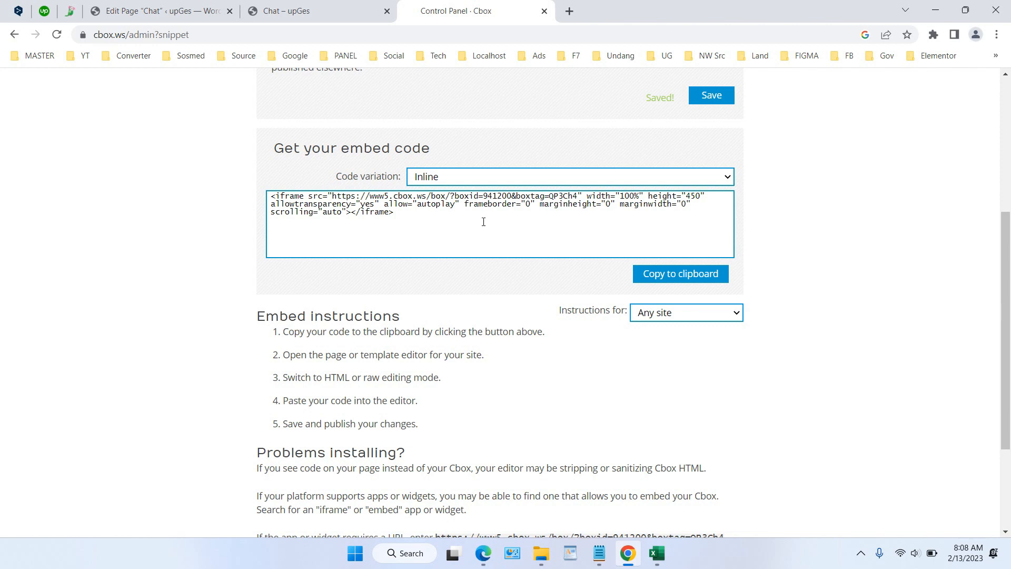
Copy the Cbox's complete Inline embed code
{"action": "left_click_drag", "start_coordinate": [484, 222], "coordinate": [220, 183]}
{"action": "right_click", "coordinate": [348, 207]}
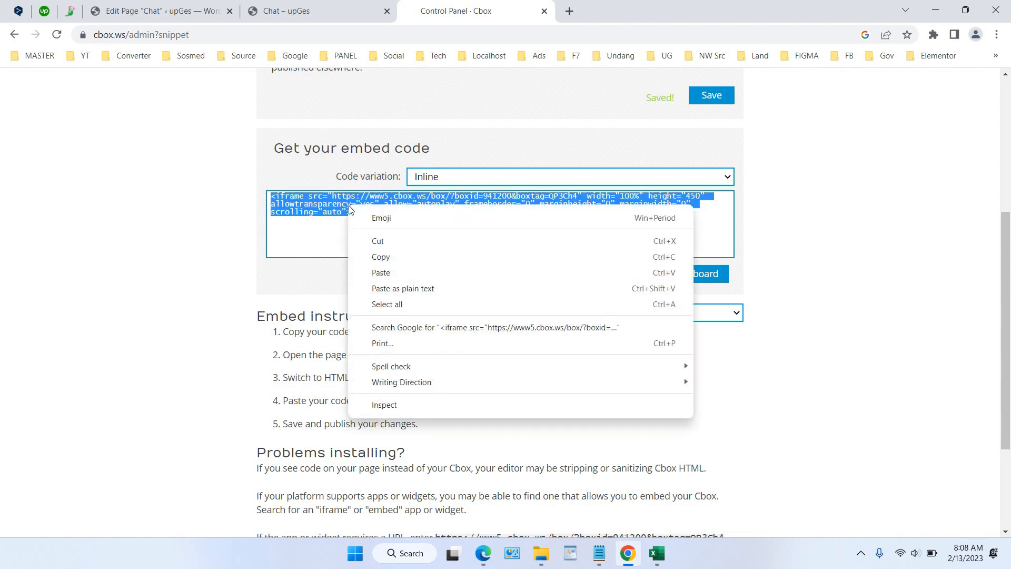
{"action": "left_click", "coordinate": [409, 261]}
View the Button variation of the Cbox embed code and switch back to the Inline variation
{"action": "left_click", "coordinate": [509, 179]}
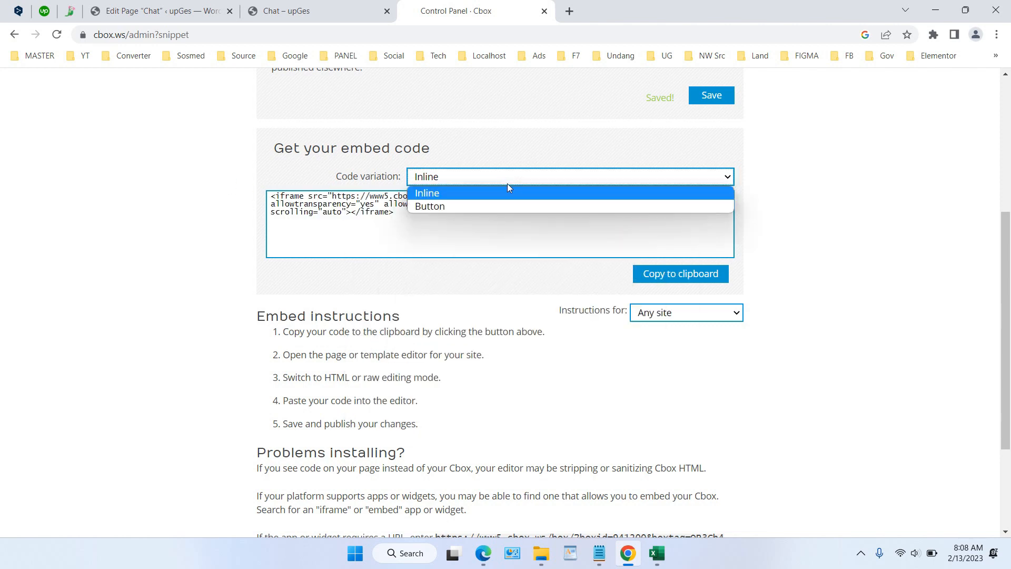
{"action": "left_click", "coordinate": [510, 205]}
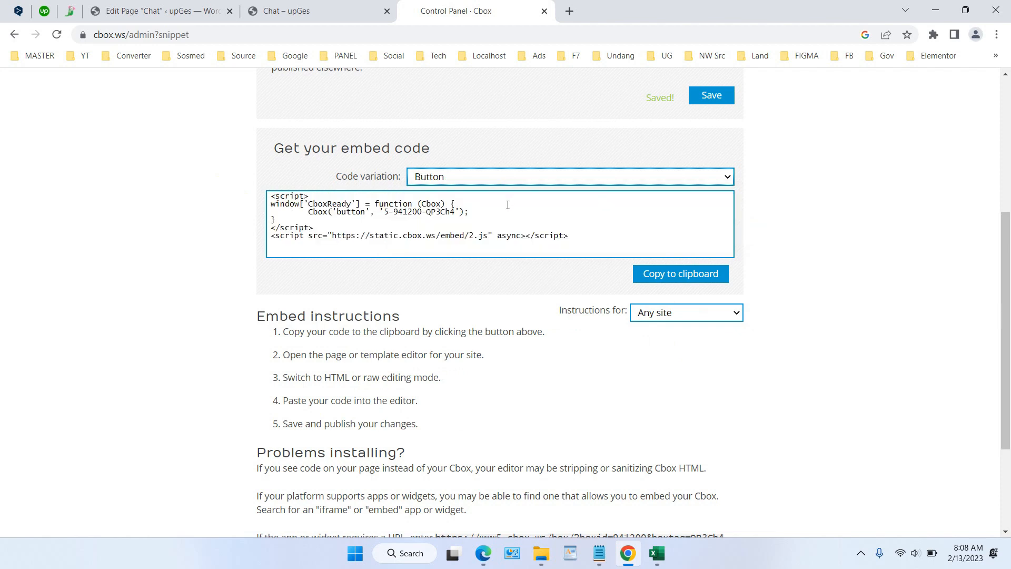
{"action": "left_click", "coordinate": [515, 176]}
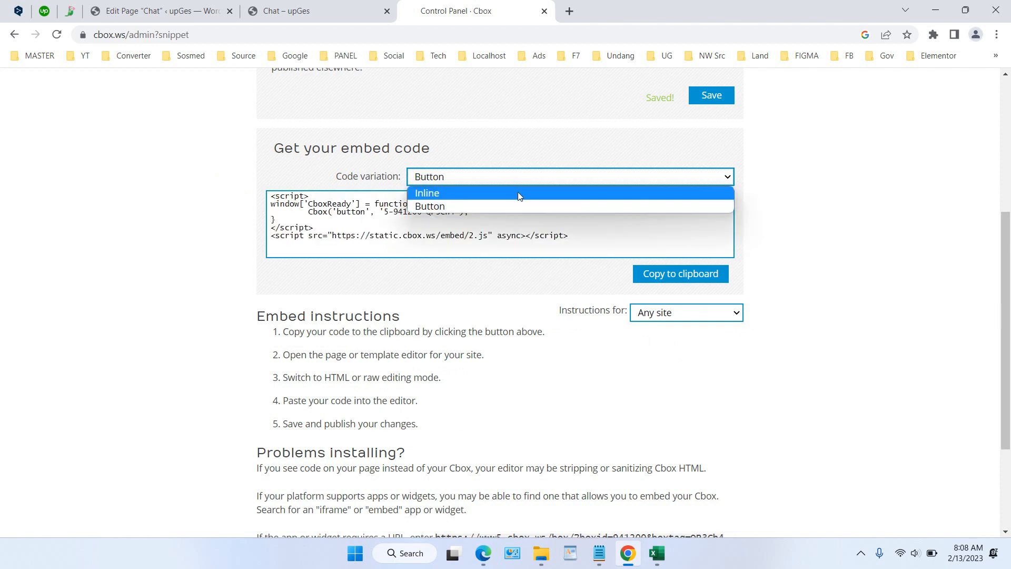
{"action": "left_click", "coordinate": [518, 191]}
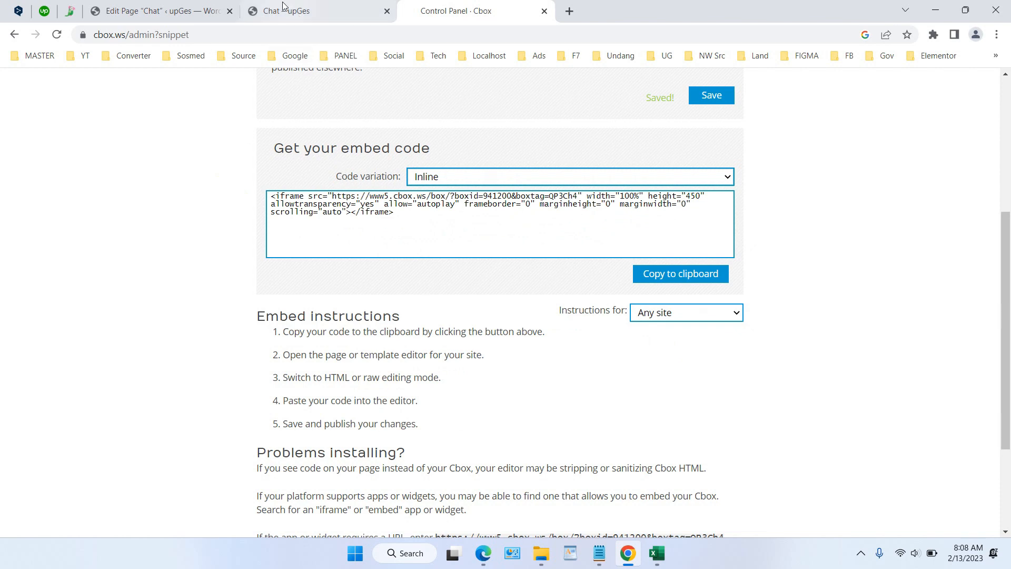
In the WordPress Chat page, add a Custom HTML block below the Tawk.to script, paste the Cbox iframe code and update the page
{"action": "left_click", "coordinate": [158, 10]}
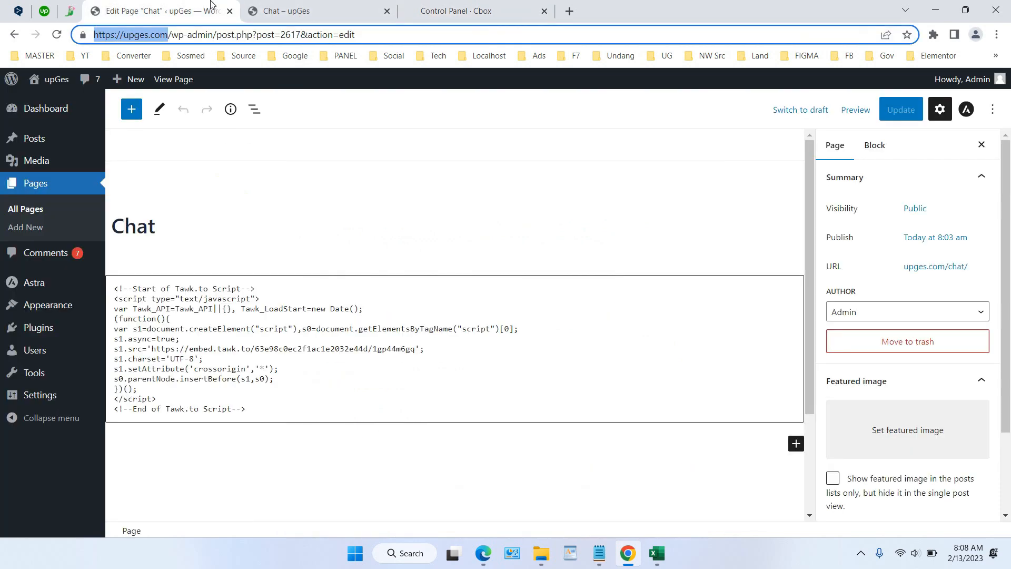
{"action": "left_click", "coordinate": [795, 444]}
{"action": "left_click", "coordinate": [618, 298]}
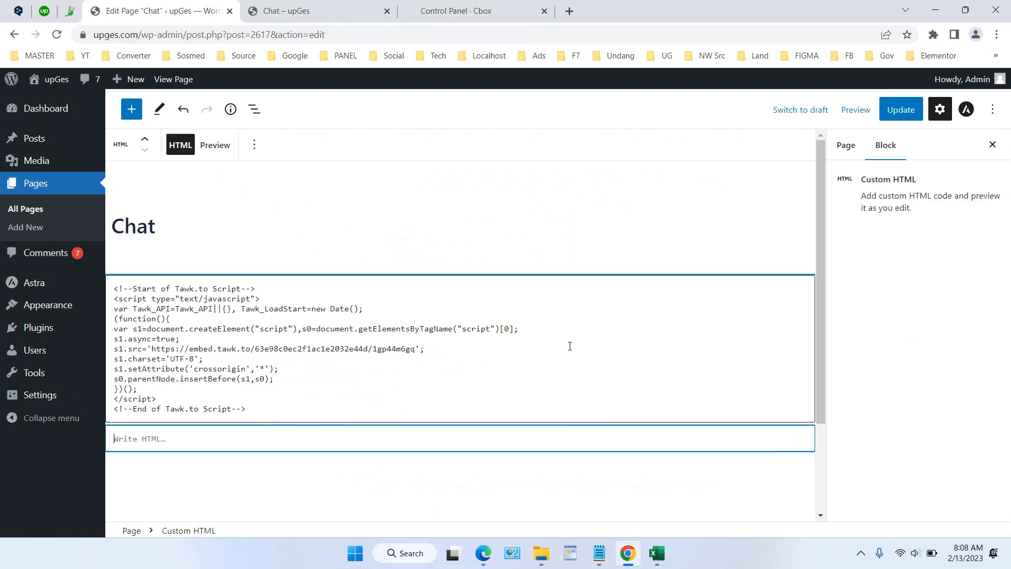
{"action": "type", "text": "<iframe src=\"https://www5.cbox.ws/box/?boxid=941200&boxtag=QP3Ch4\" width=\"100%\" height=\"450\" allowtransparency=\"yes\" allow=\"autoplay\" frameborder=\"0\" marginheight=\"0\" marginwidth=\"0\" scrolling=\"auto\"></iframe>"}
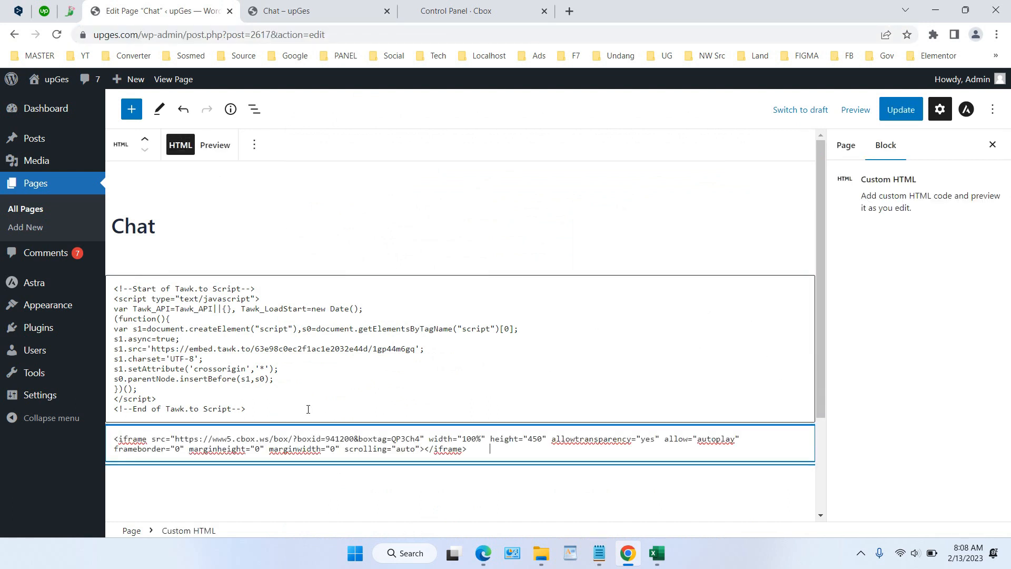
{"action": "left_click", "coordinate": [294, 362]}
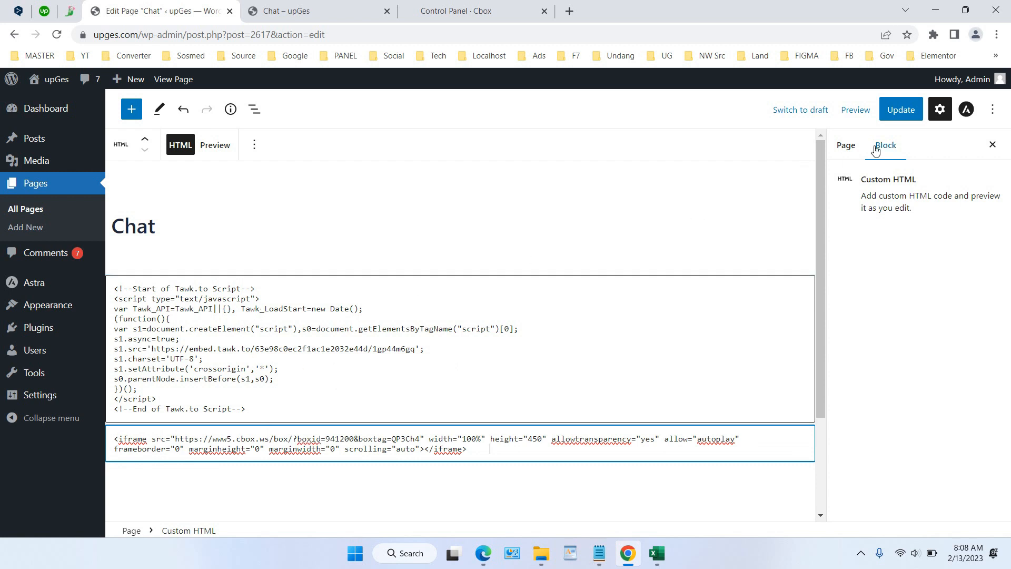
{"action": "left_click", "coordinate": [899, 112]}
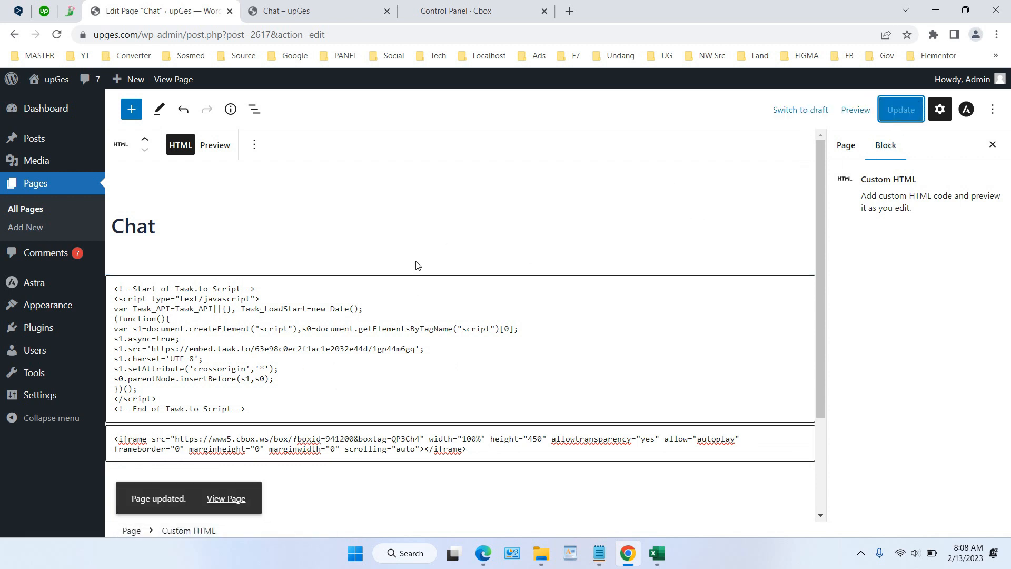
Open the updated Chat page in a new tab, examine the embedded Cbox and close the tawk.to contact form
{"action": "right_click", "coordinate": [235, 501]}
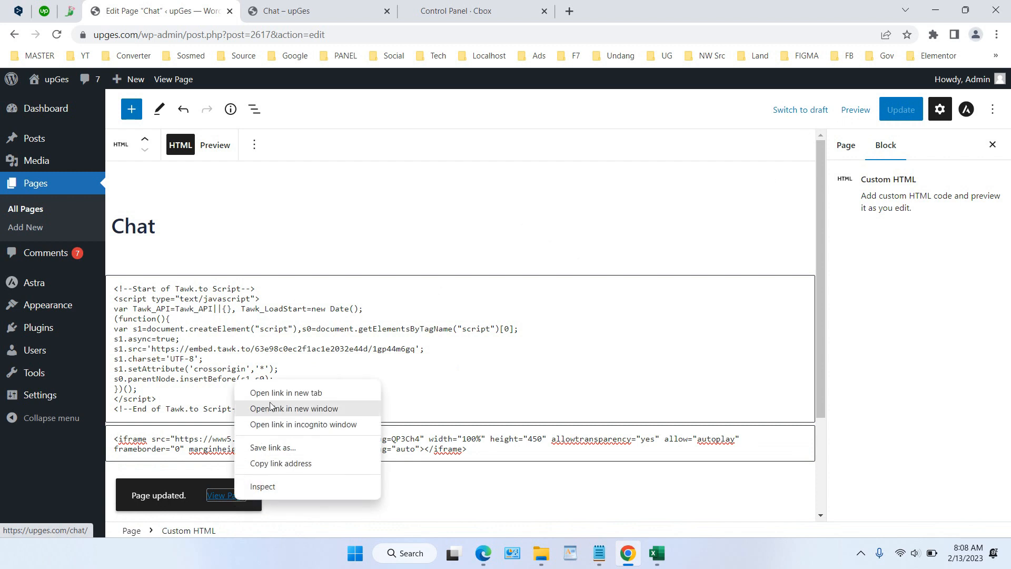
{"action": "left_click", "coordinate": [286, 392]}
{"action": "left_click", "coordinate": [314, 21]}
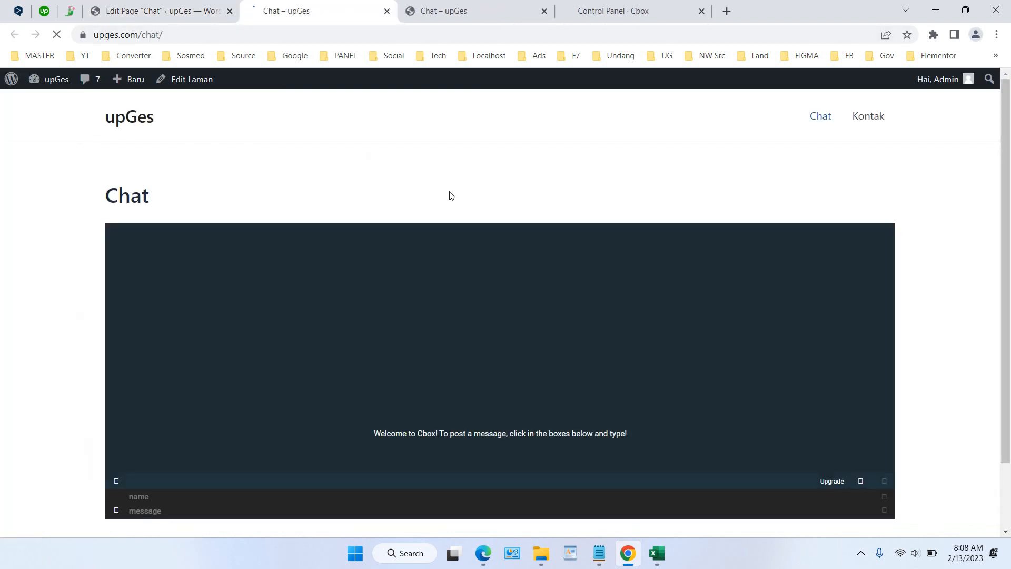
{"action": "scroll", "coordinate": [942, 241], "scroll_direction": "down", "scroll_amount": 2}
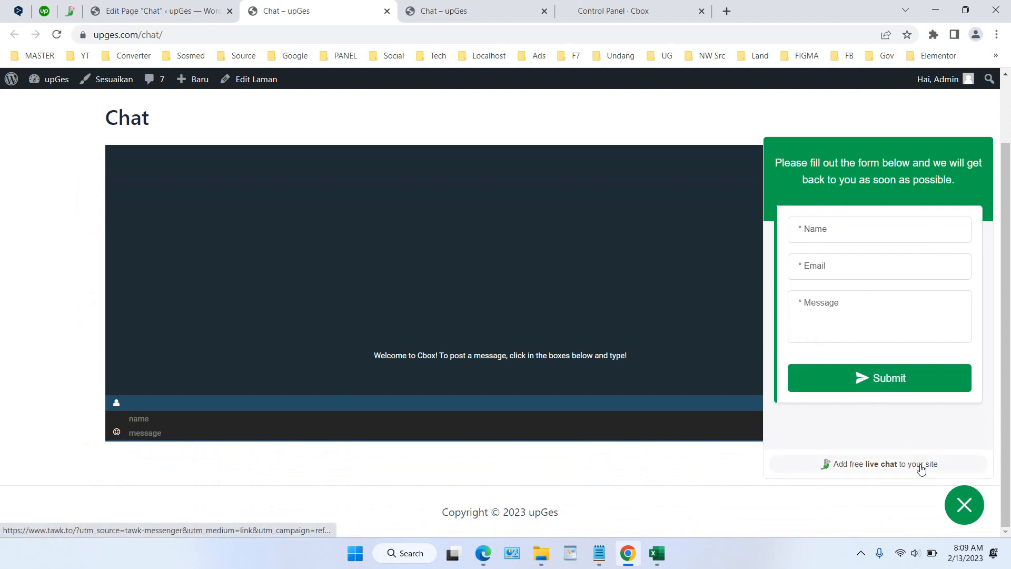
{"action": "left_click", "coordinate": [963, 508]}
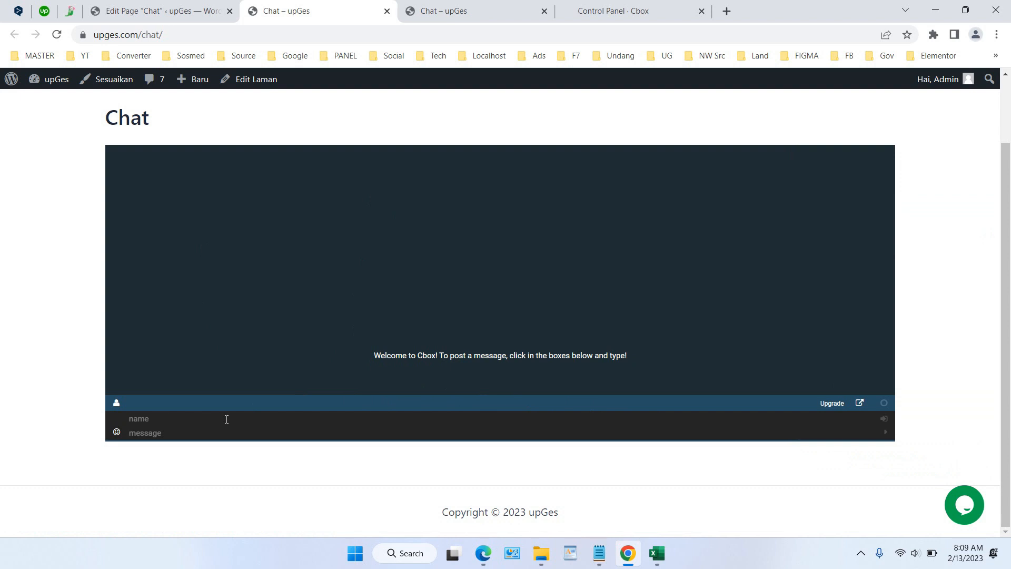
Post the message "Hey" in the embedded Cbox under the name Admin
{"action": "type", "text": "Adm"}
{"action": "type", "text": "He"}
{"action": "type", "text": "y"}
{"action": "key", "text": "Return"}
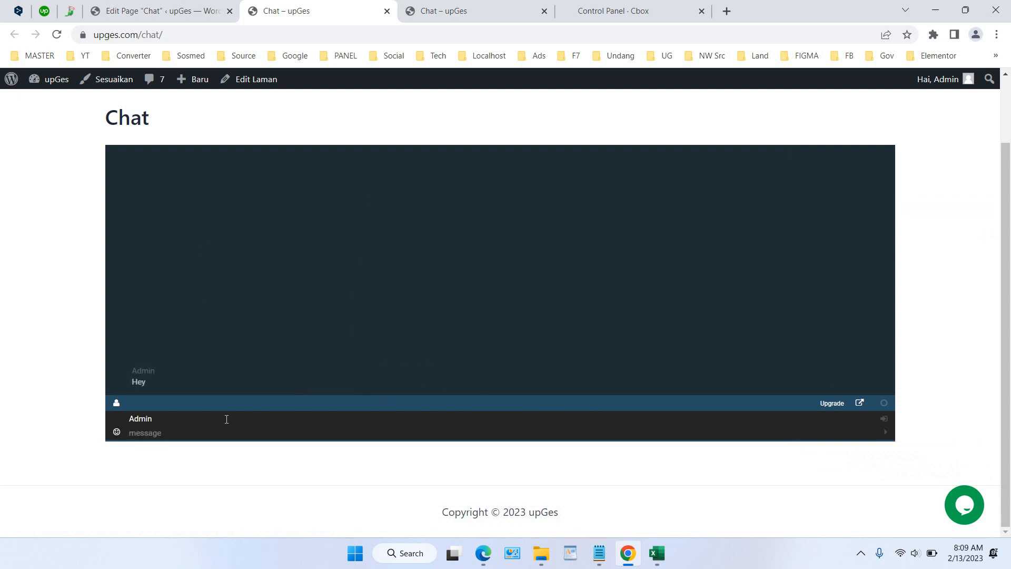
Look at the embedded chat's profile options, then post the red smiley as a message
{"action": "left_click", "coordinate": [118, 404]}
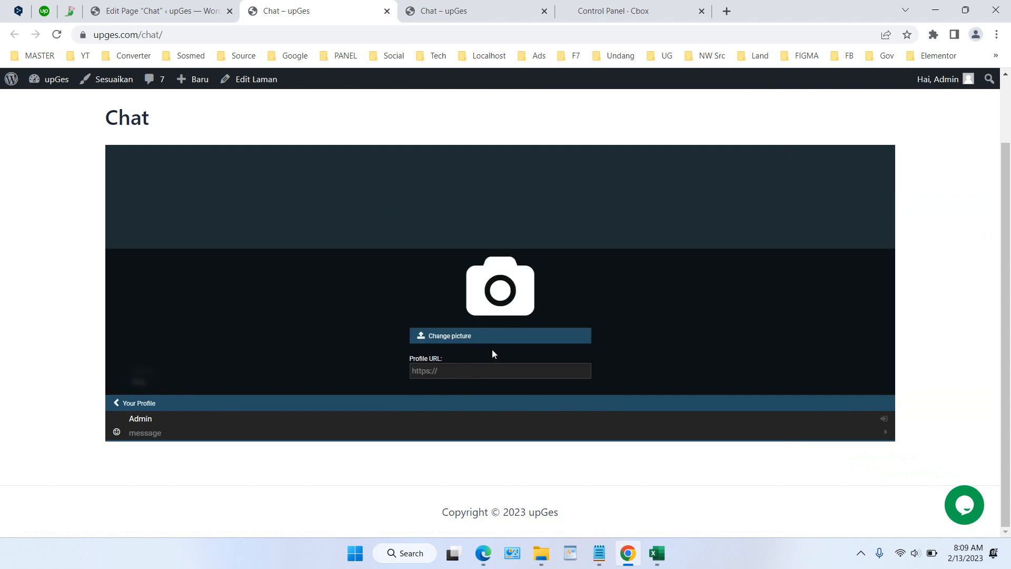
{"action": "left_click", "coordinate": [116, 404]}
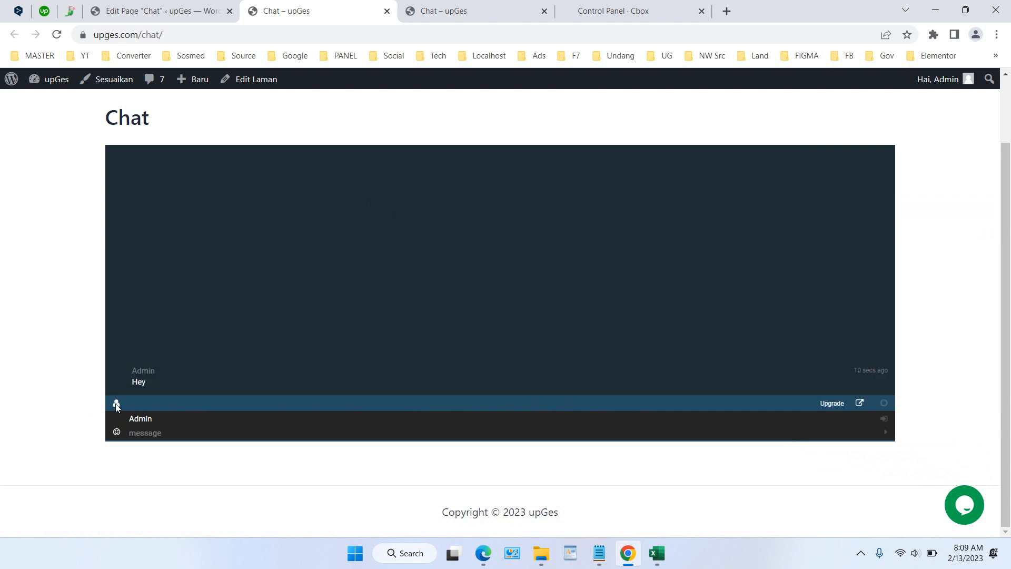
{"action": "left_click", "coordinate": [116, 431]}
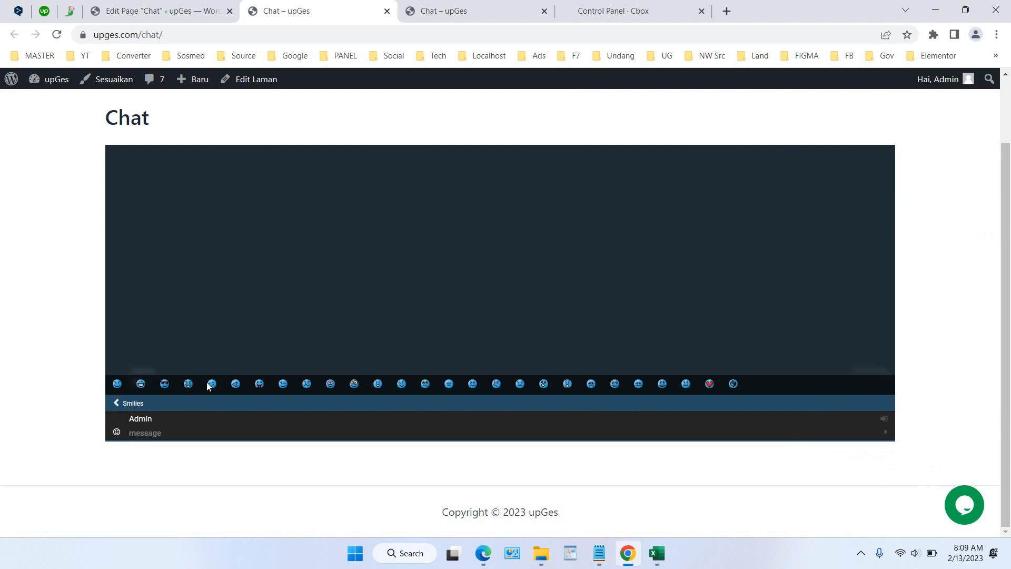
{"action": "left_click", "coordinate": [710, 384]}
{"action": "left_click", "coordinate": [887, 434]}
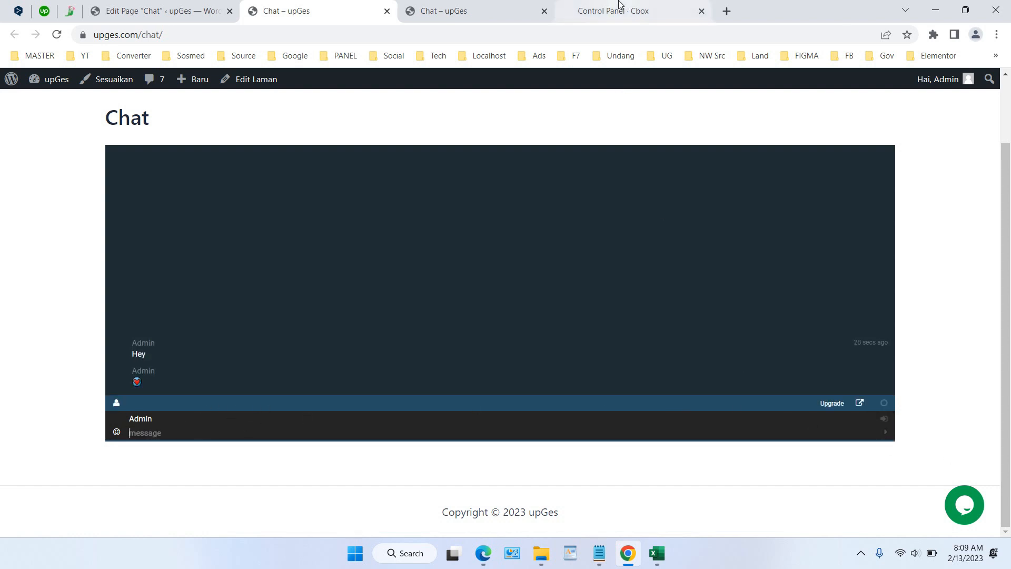
In the Cbox control panel's emoticon options, load the Default orange set and make it the active one
{"action": "left_click", "coordinate": [606, 4]}
{"action": "scroll", "coordinate": [785, 144], "scroll_direction": "up", "scroll_amount": 5}
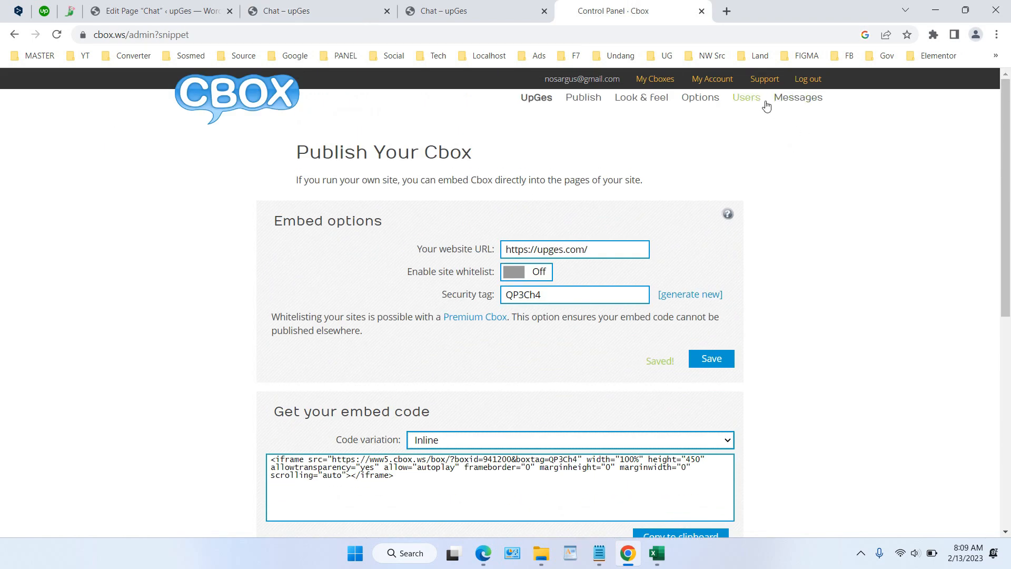
{"action": "left_click", "coordinate": [714, 100]}
{"action": "left_click", "coordinate": [728, 123]}
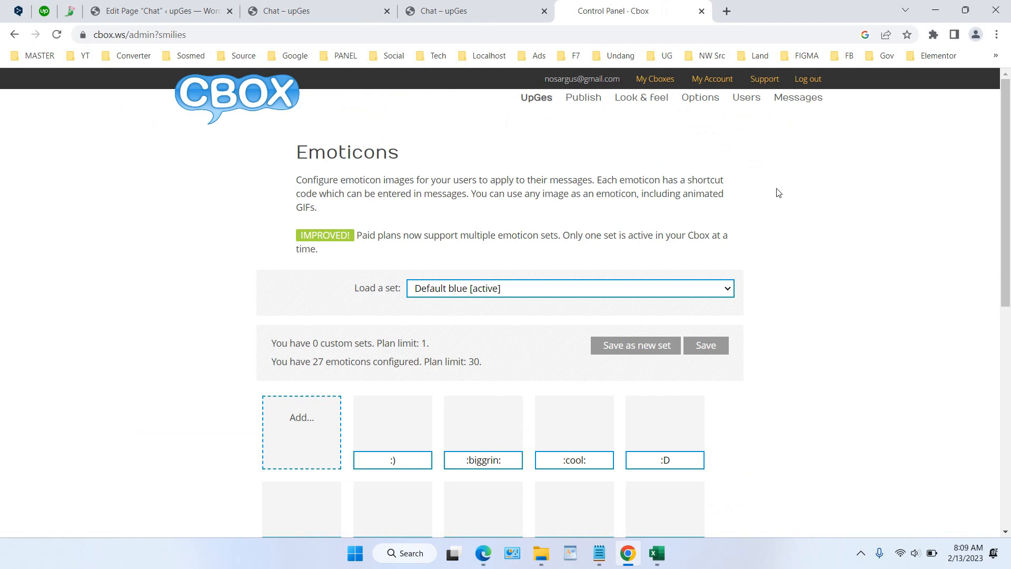
{"action": "scroll", "coordinate": [777, 192], "scroll_direction": "down", "scroll_amount": 3}
{"action": "left_click", "coordinate": [492, 97]}
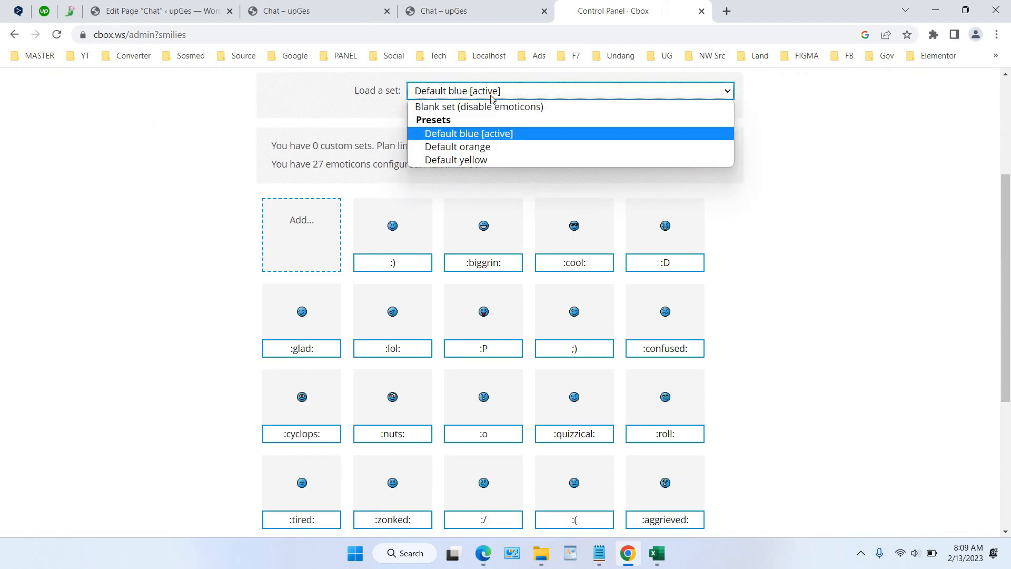
{"action": "left_click", "coordinate": [495, 149]}
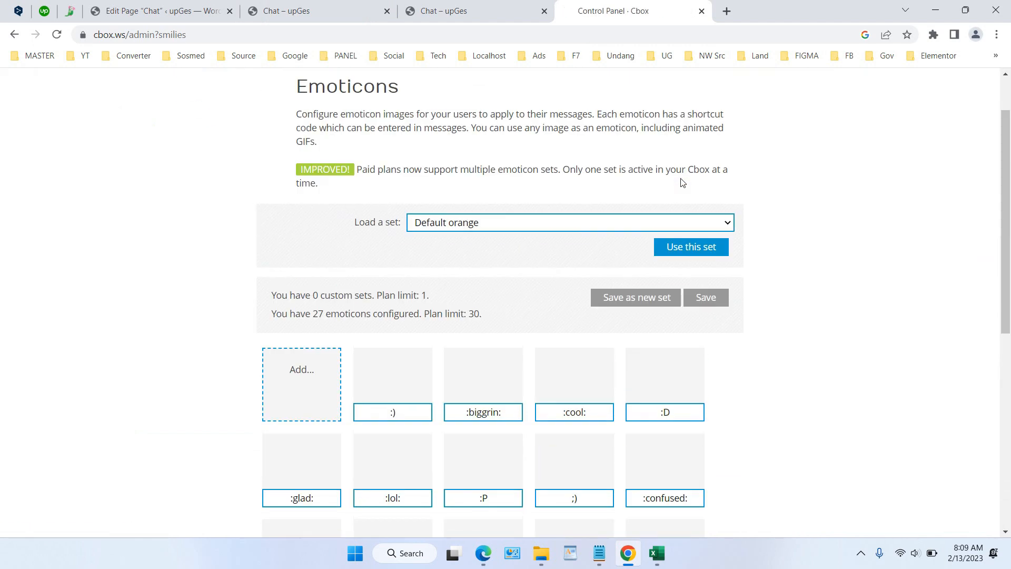
{"action": "left_click", "coordinate": [691, 252]}
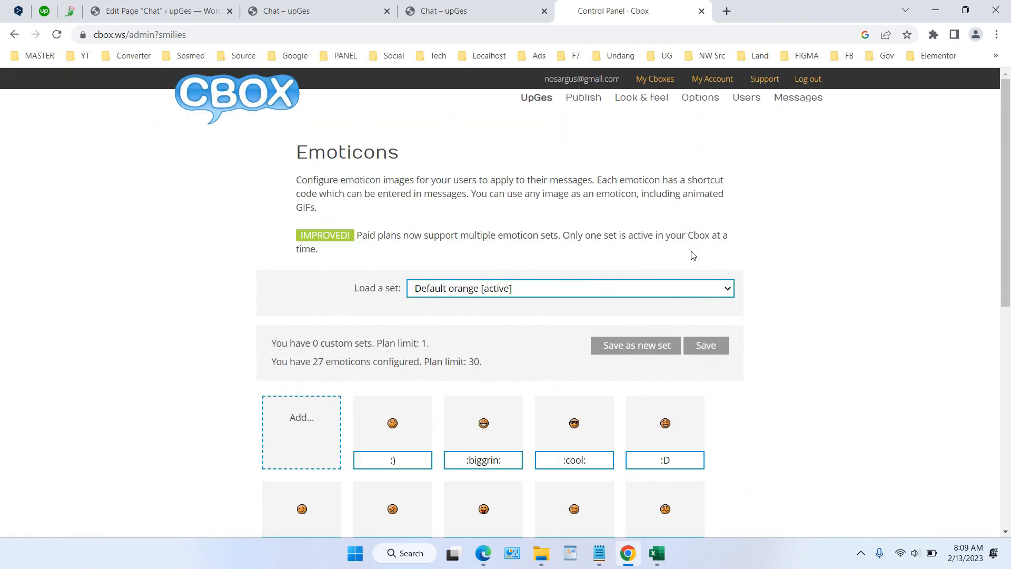
{"action": "scroll", "coordinate": [692, 256], "scroll_direction": "down", "scroll_amount": 5}
Close the duplicate Chat page tab, reload the remaining one and show the embedded chat's smilies to check the emoticon set
{"action": "left_click", "coordinate": [497, 11]}
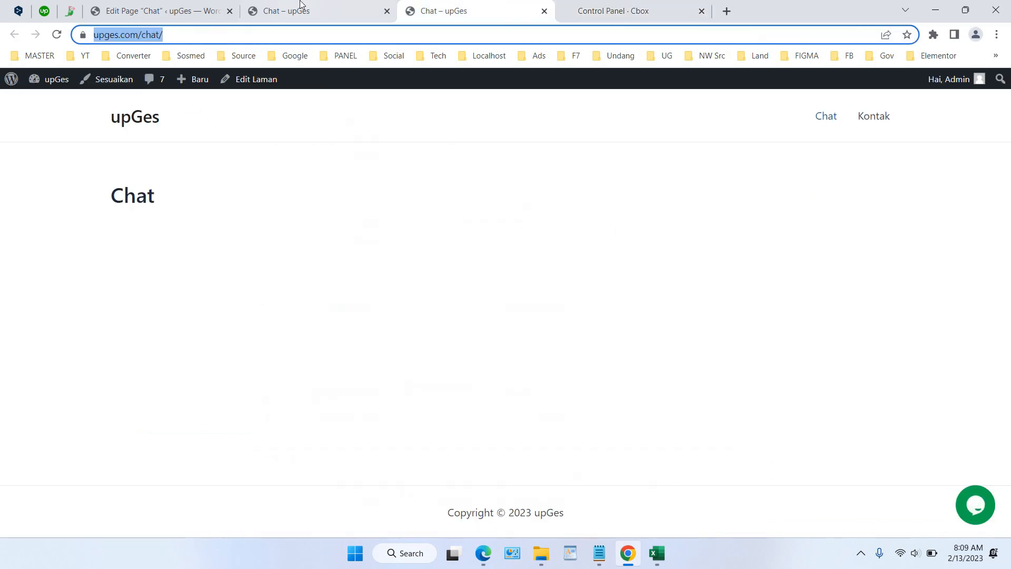
{"action": "left_click", "coordinate": [329, 13]}
{"action": "left_click", "coordinate": [421, 8]}
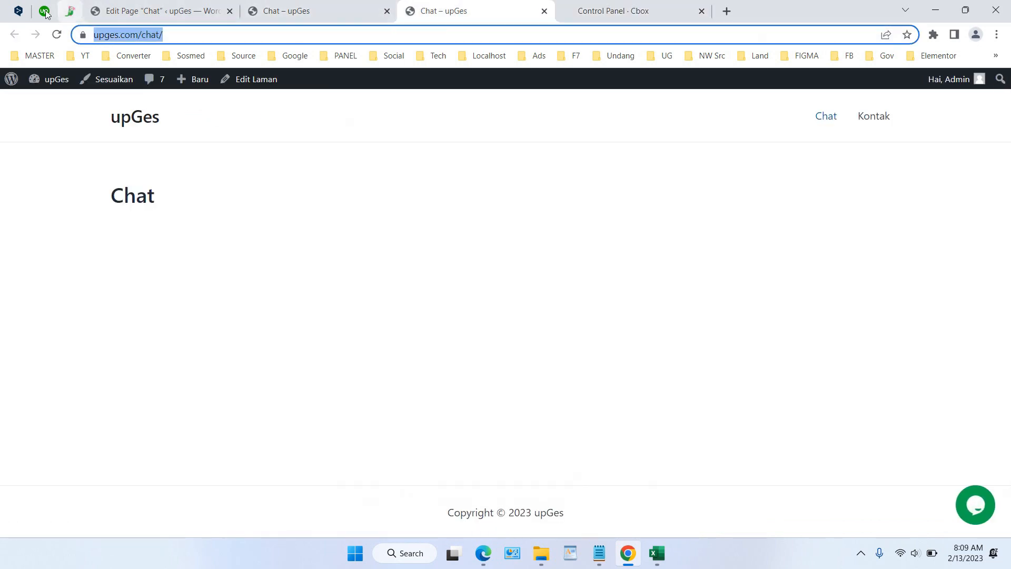
{"action": "left_click", "coordinate": [57, 34]}
{"action": "left_click", "coordinate": [387, 11]}
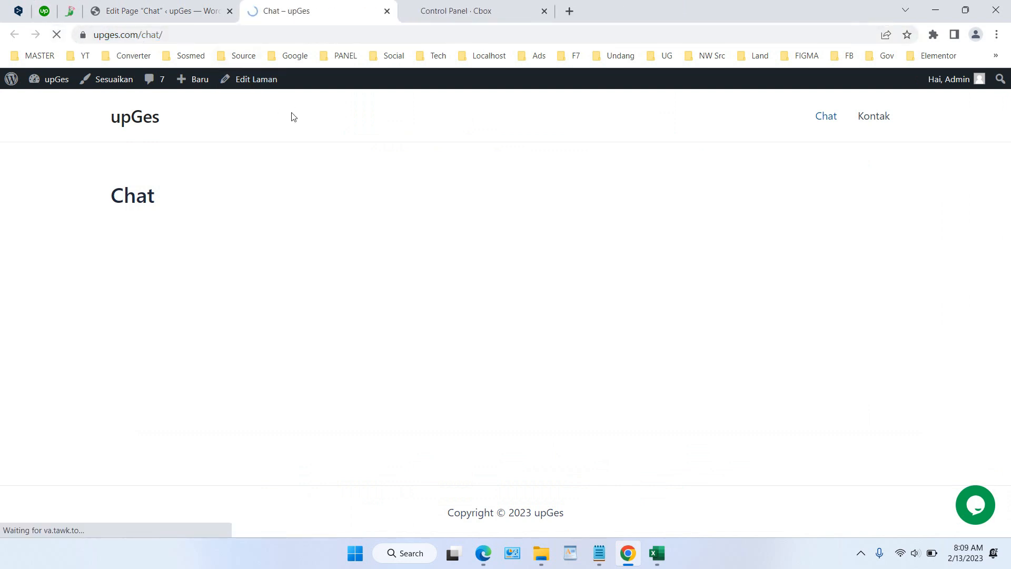
{"action": "scroll", "coordinate": [382, 200], "scroll_direction": "down", "scroll_amount": 2}
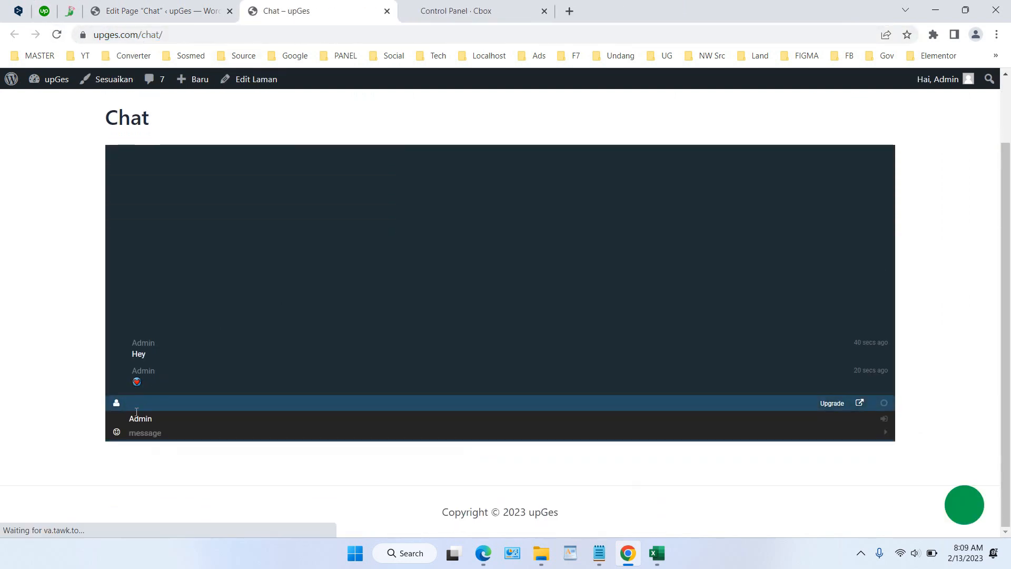
{"action": "left_click", "coordinate": [117, 432]}
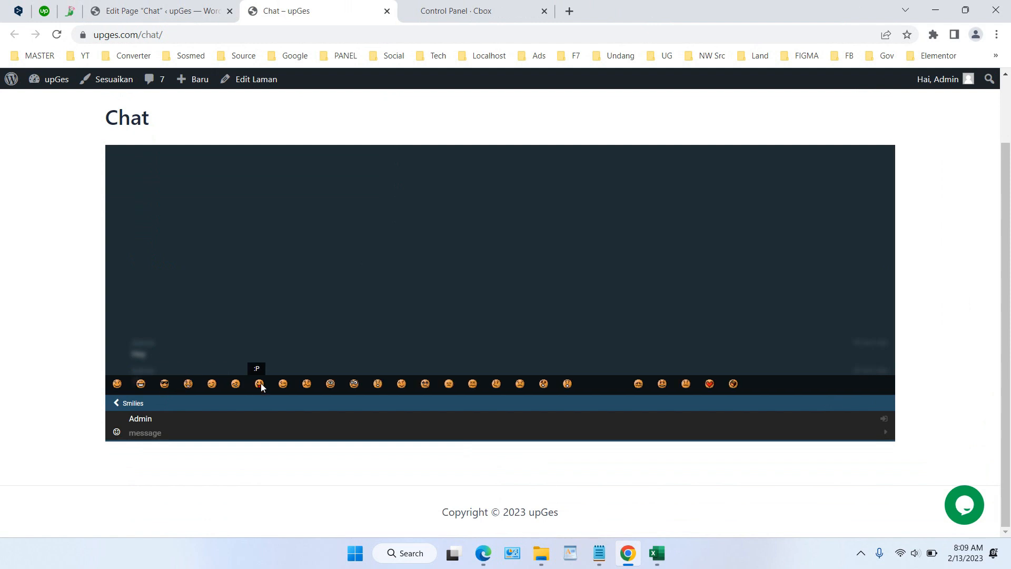